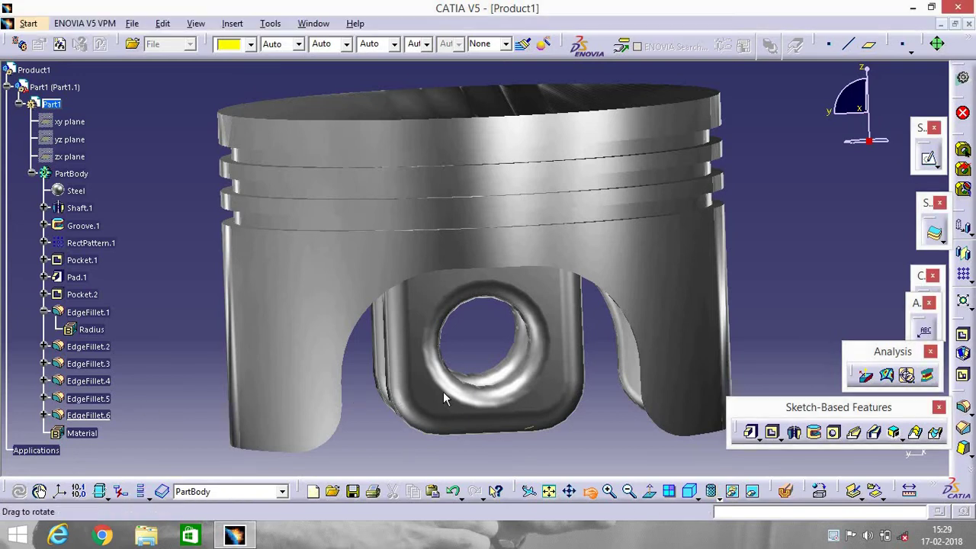
Create a new document of type Part
middle_click_drag(481, 420, 503, 465)
left_click(132, 23)
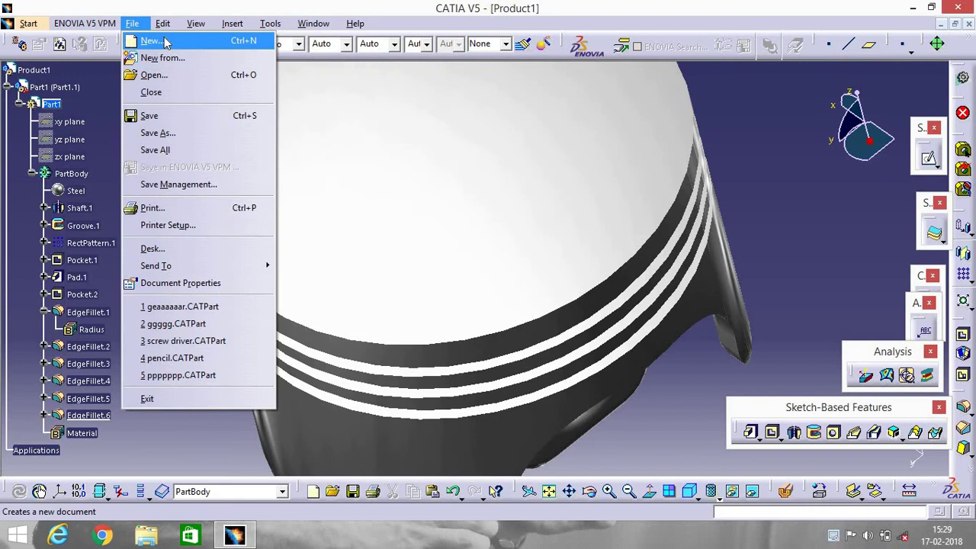
left_click(166, 38)
scroll(926, 398, "down", 2)
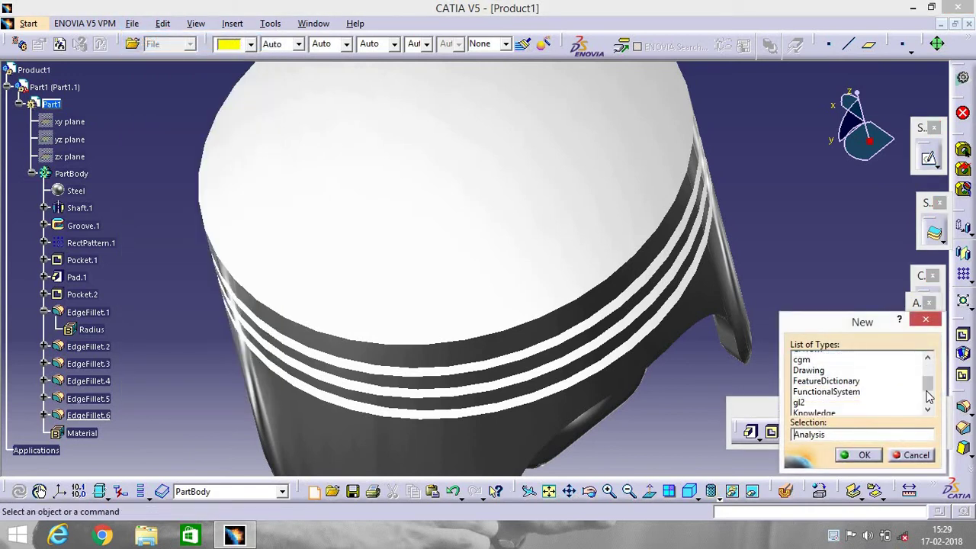
left_click(800, 410)
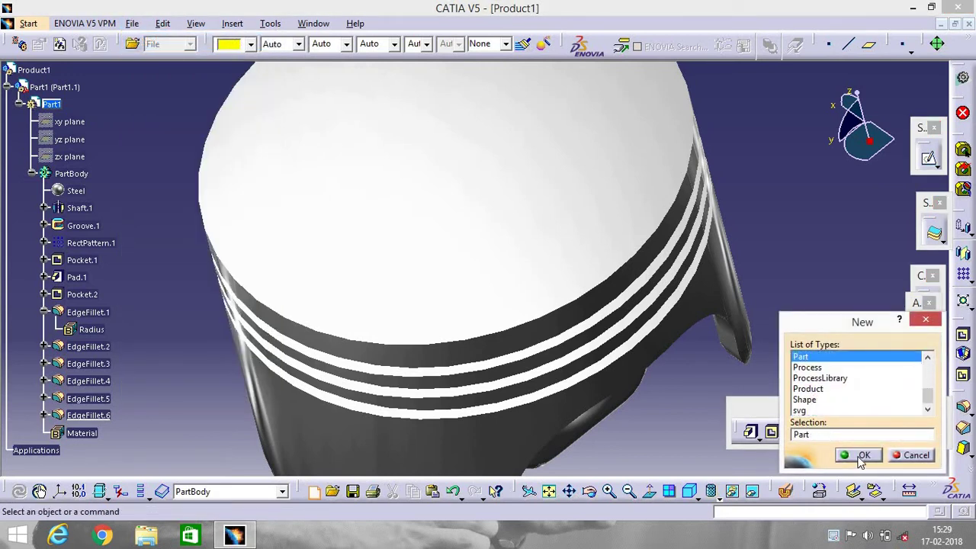
left_click(859, 454)
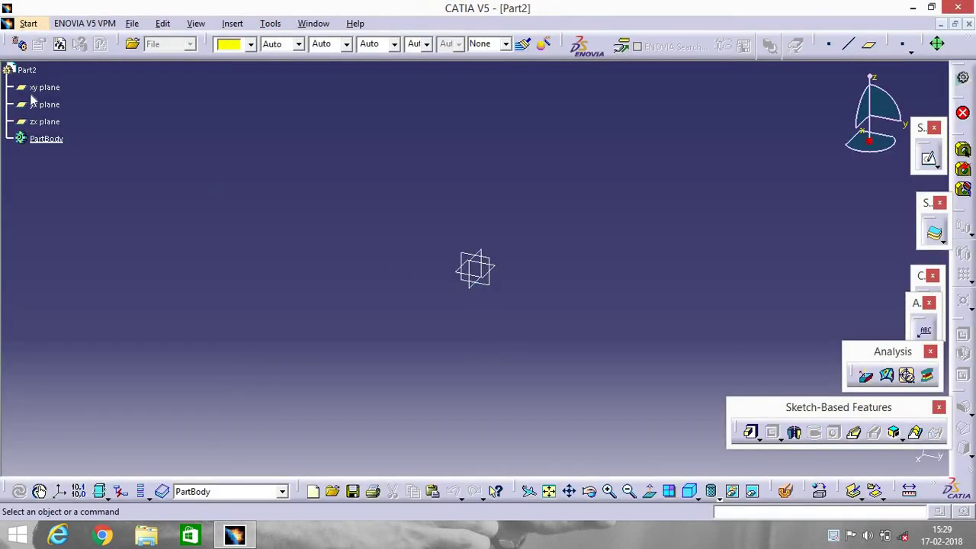
On the yz plane, sketch a closed inverted-L profile from the origin, about 64 mm wide and 57 mm deep, with legs about 13 mm thick
left_click(38, 104)
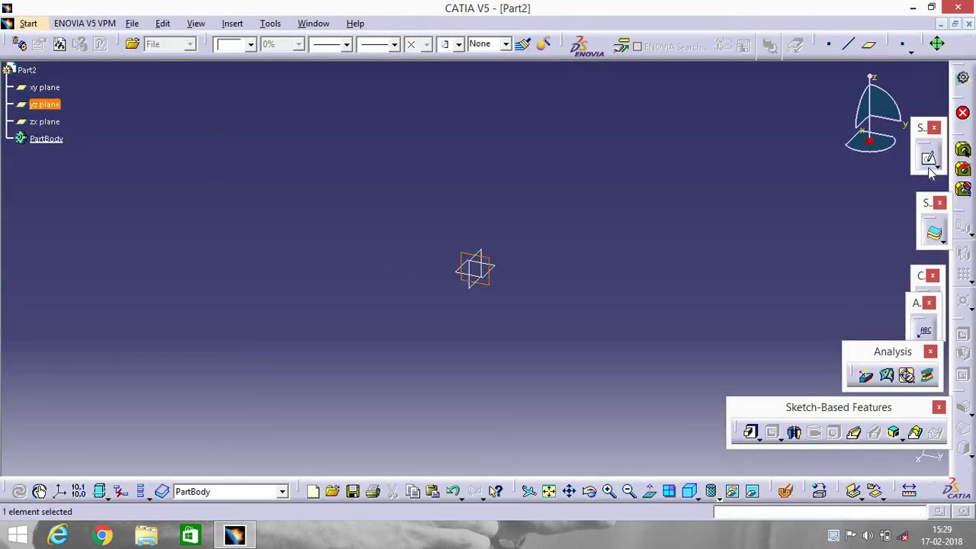
left_click(929, 160)
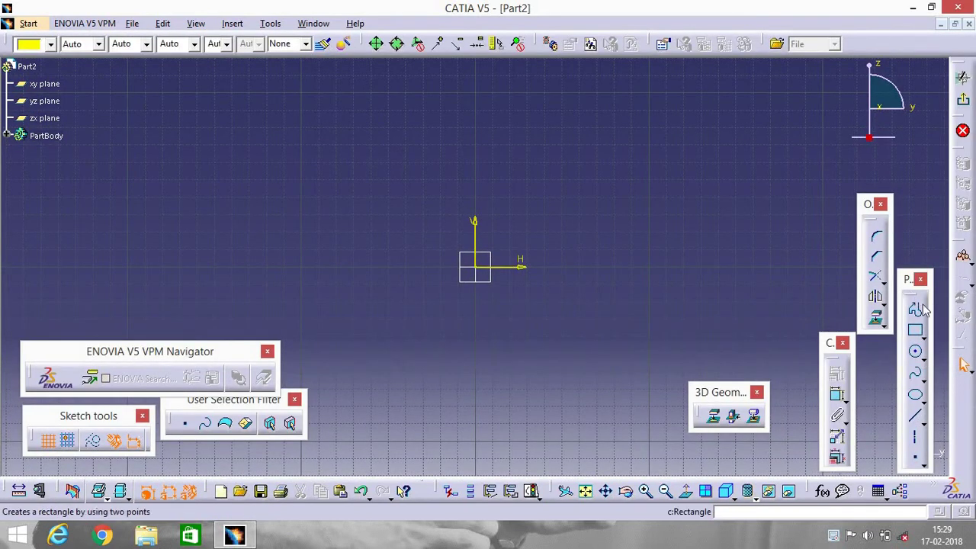
left_click(915, 307)
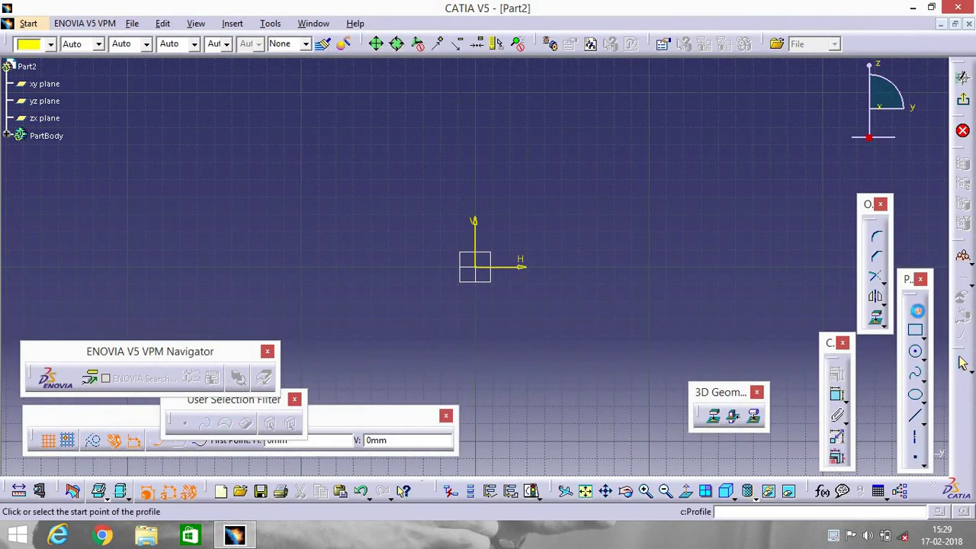
left_click(479, 267)
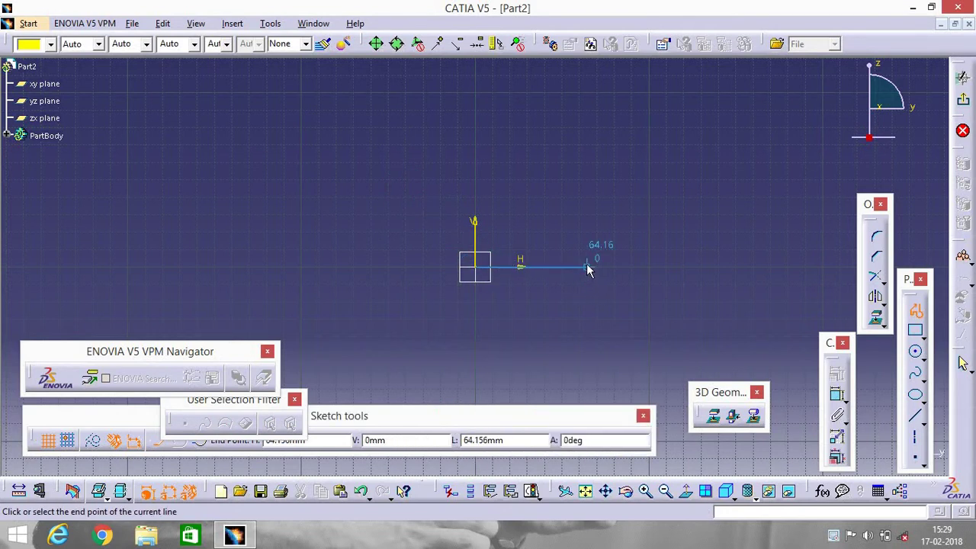
left_click(586, 268)
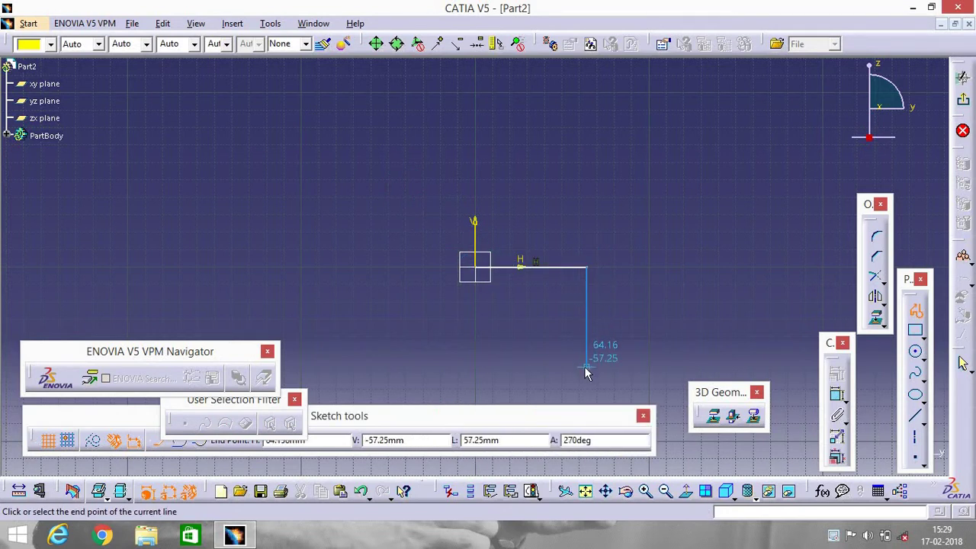
left_click(586, 365)
left_click(564, 366)
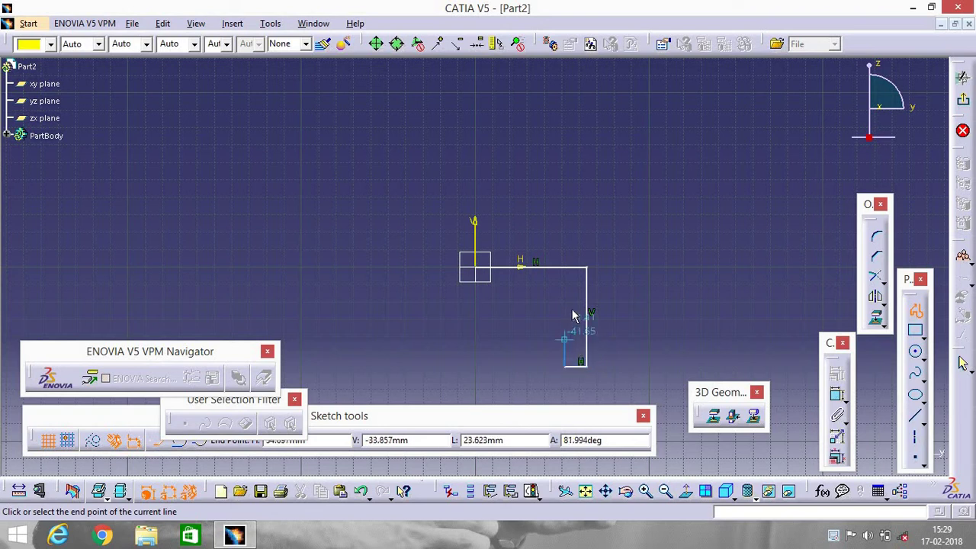
left_click(564, 291)
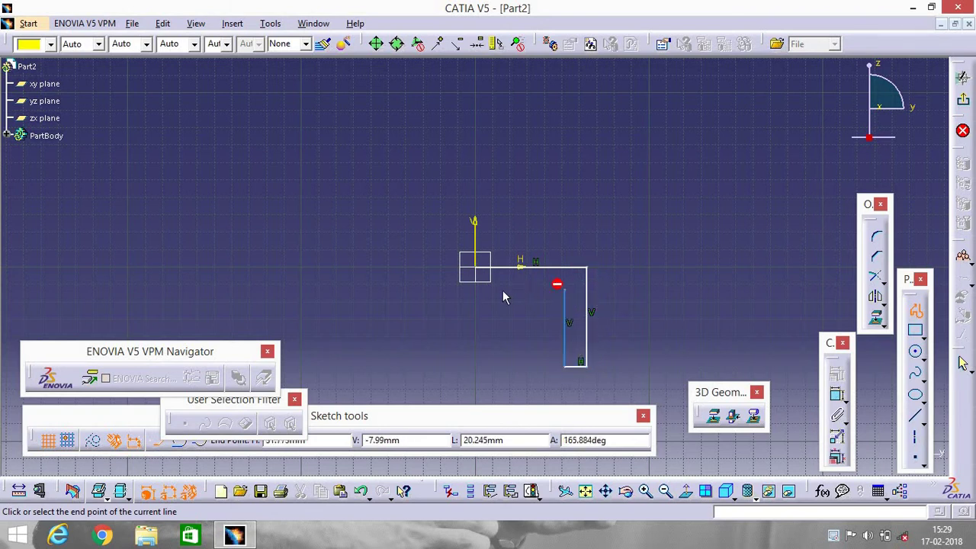
left_click(475, 290)
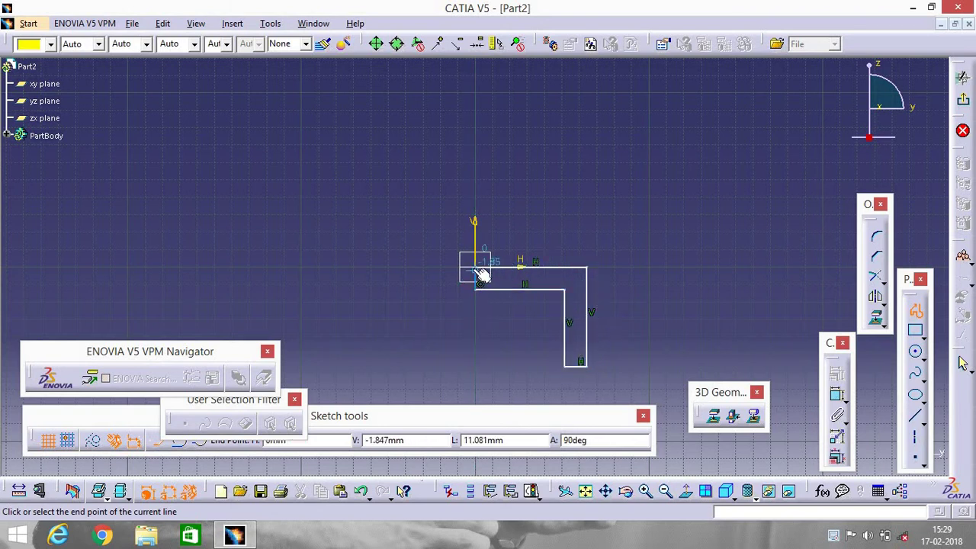
left_click(477, 269)
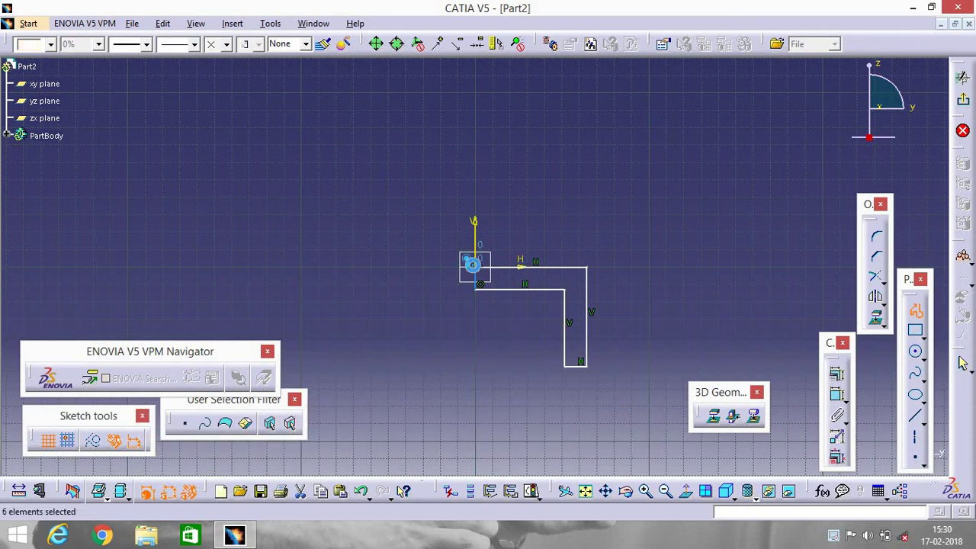
Dimension the profile's overall width and height and the thickness of both its horizontal and vertical legs
left_click(837, 395)
left_click(590, 321)
left_click(636, 309)
left_click(552, 267)
left_click(539, 190)
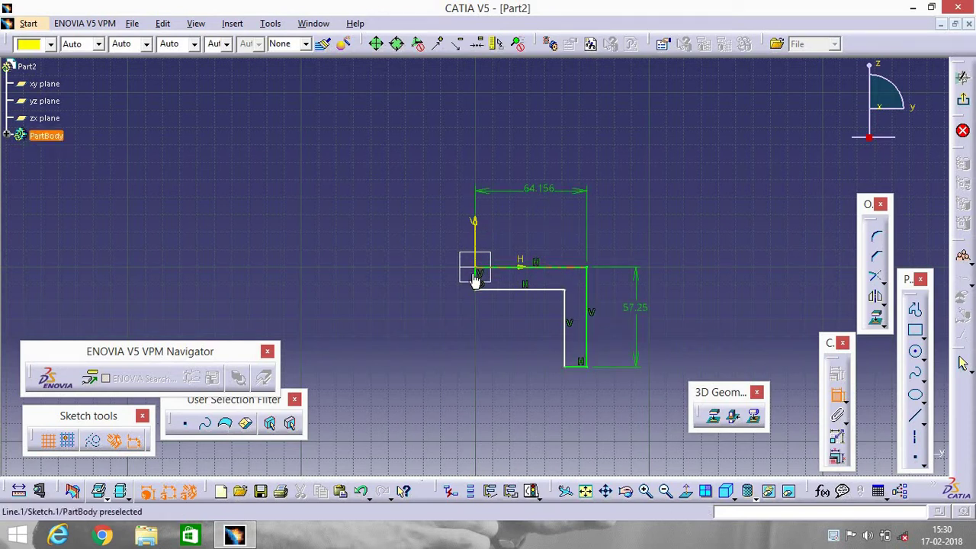
left_click(476, 280)
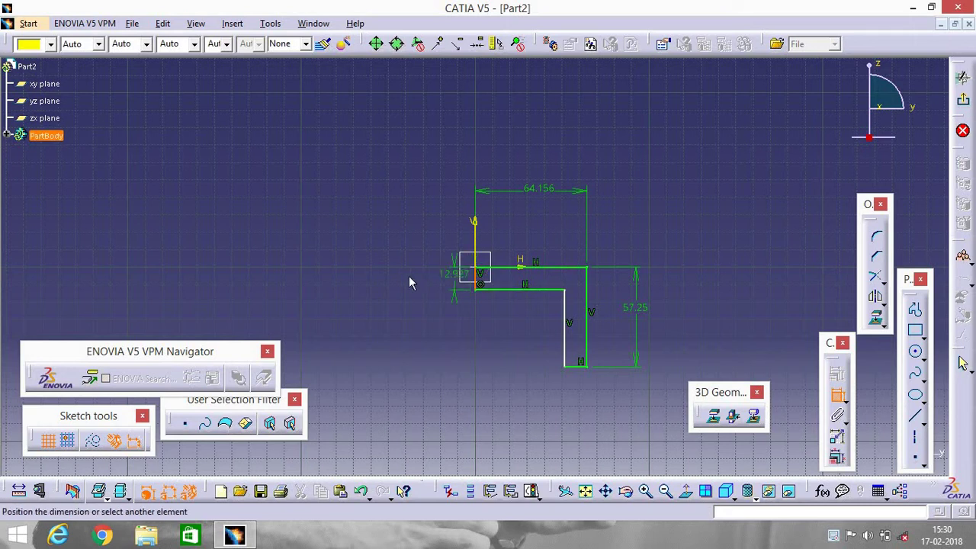
left_click(409, 281)
left_click(565, 328)
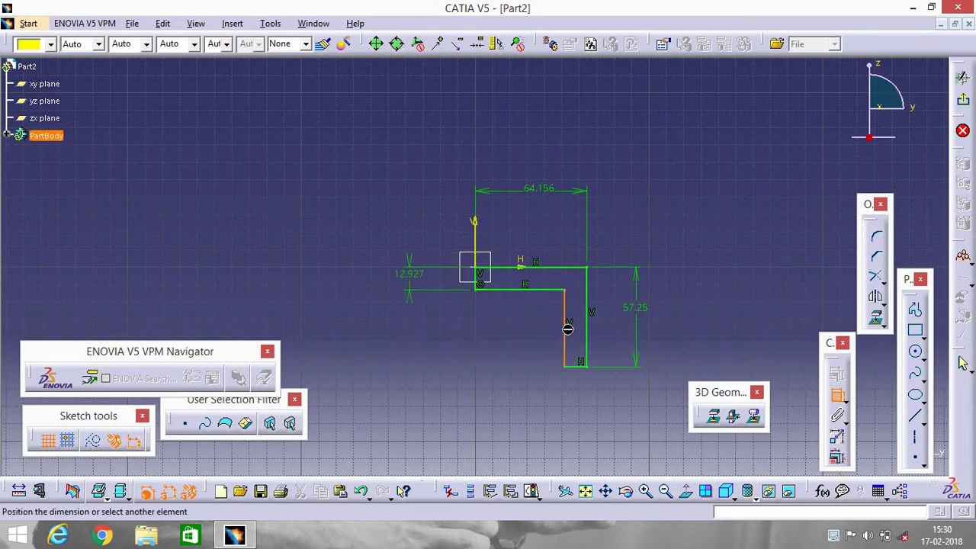
left_click(588, 335)
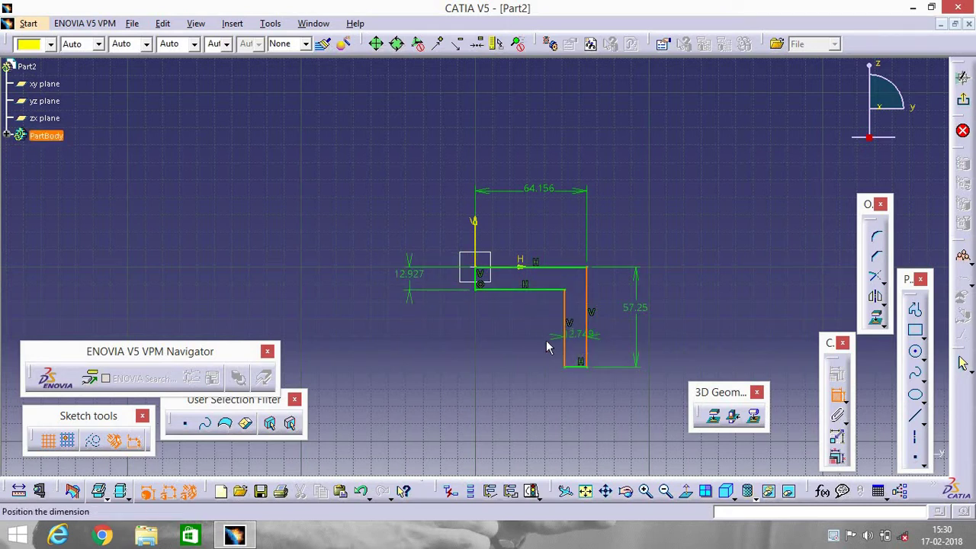
left_click(532, 338)
Set the profile's overall height to 84 mm and its overall width to 64 mm
double_click(636, 313)
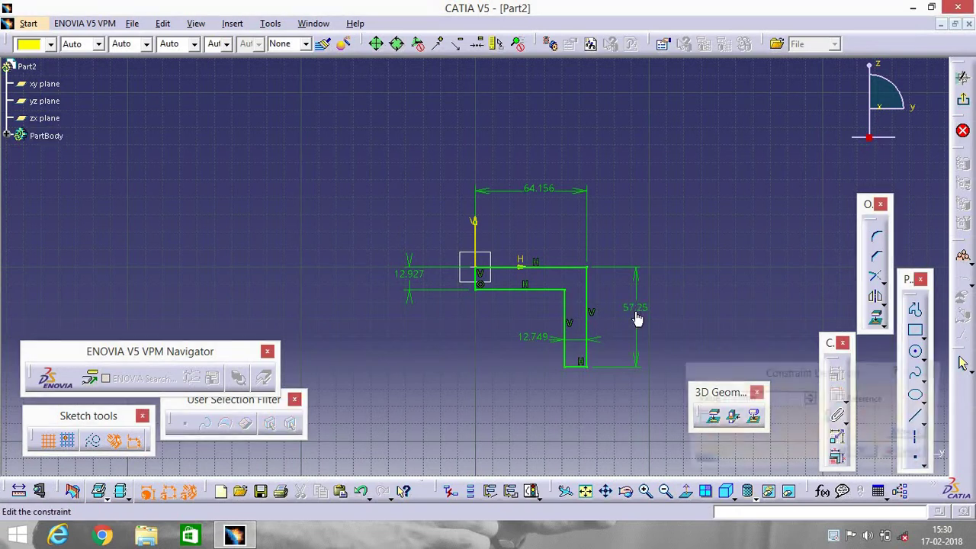
left_click(762, 400)
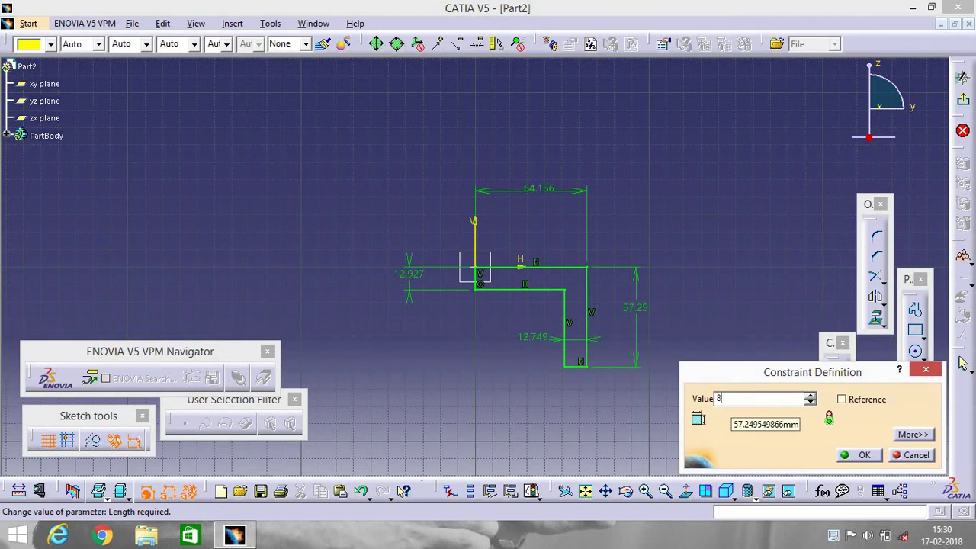
type("84")
key("Return")
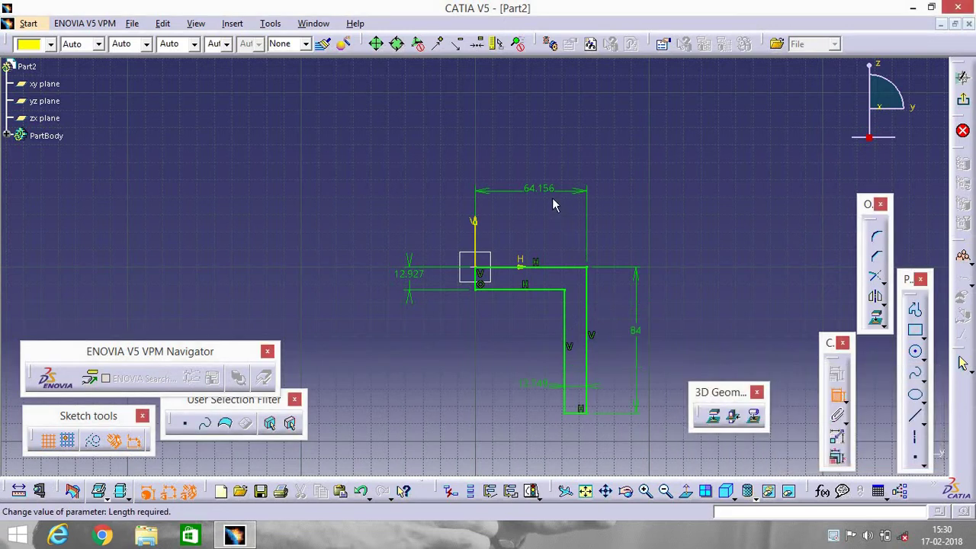
double_click(547, 191)
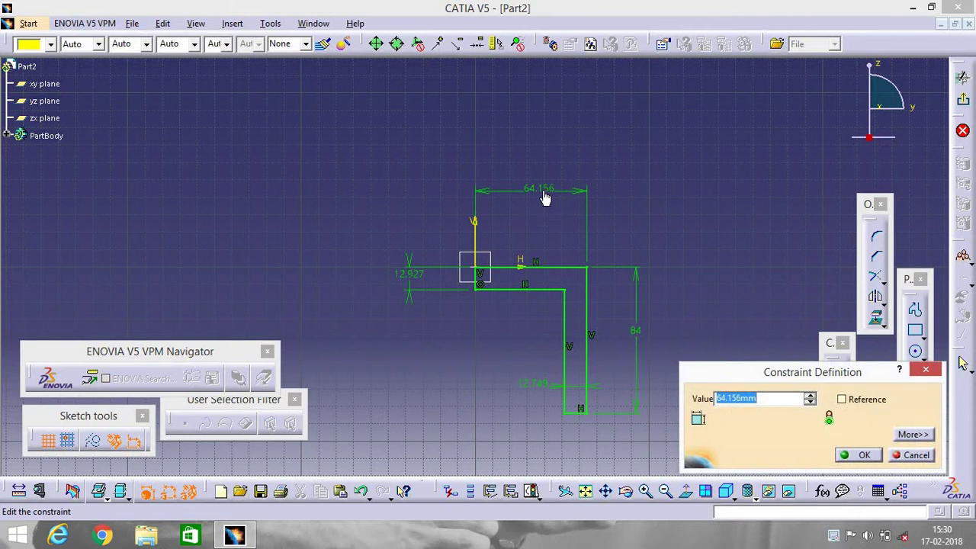
type("64")
key("Return")
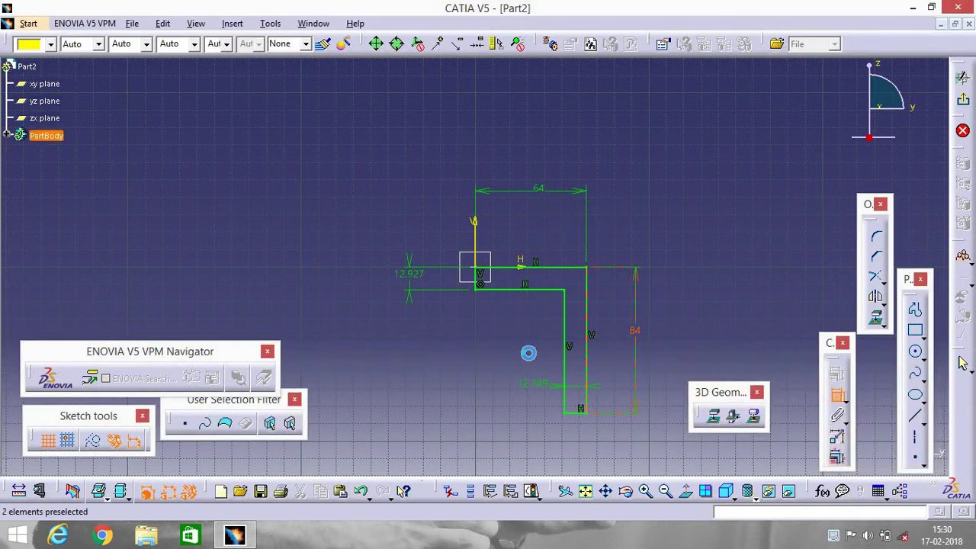
Set the horizontal leg's thickness to 19 mm and the vertical leg's thickness to 6.5 mm
double_click(410, 279)
type("19mm")
key("Return")
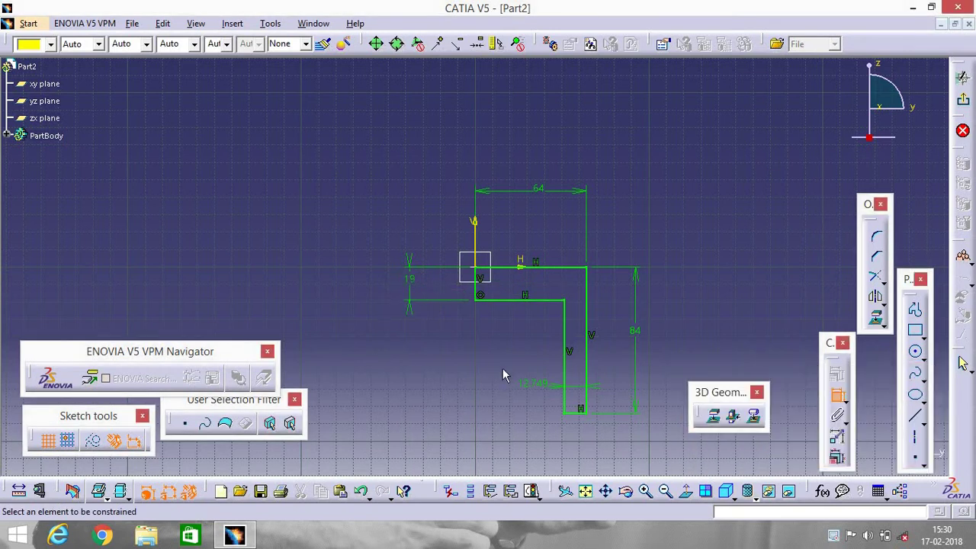
double_click(531, 381)
type("6")
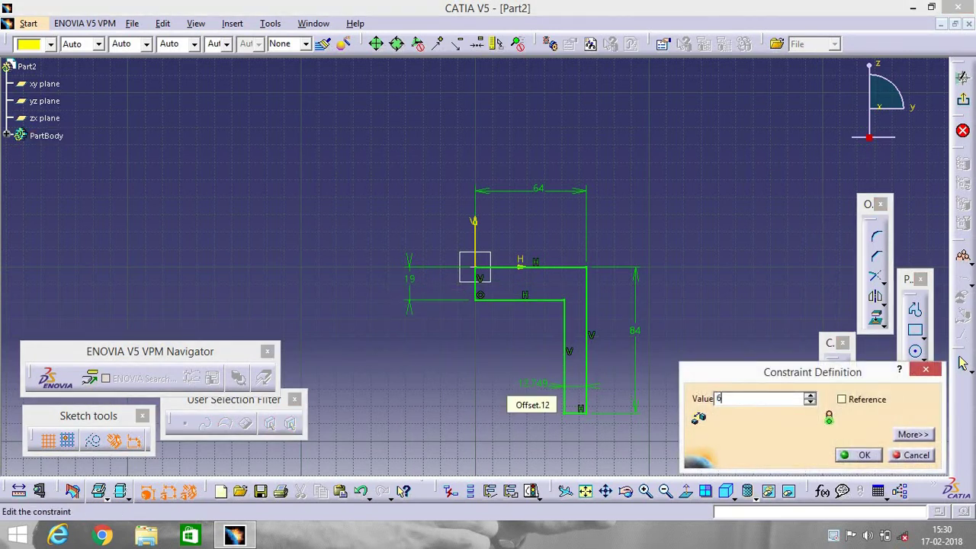
type(".5mm")
key("Return")
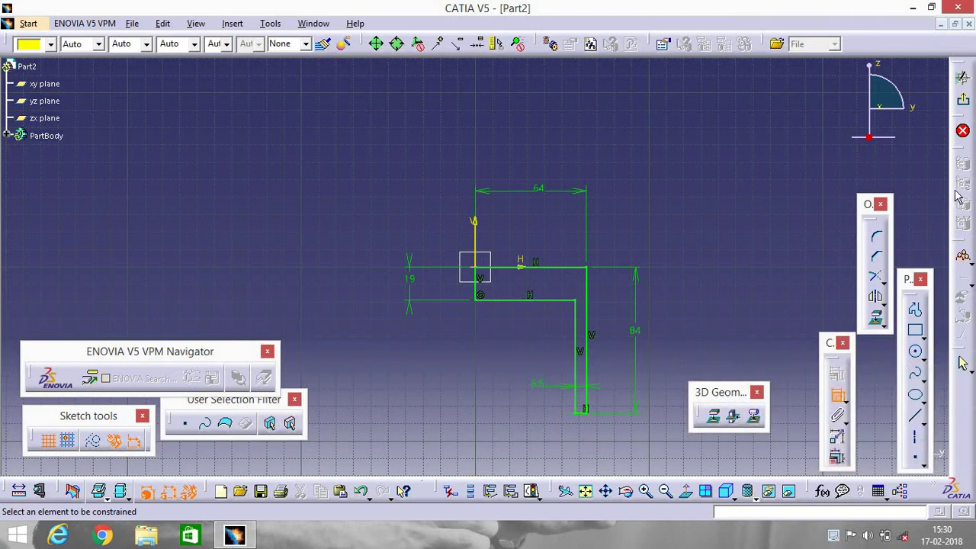
Exit the sketch and revolve the profile 360 degrees with Shaft about its short vertical edge at the origin
left_click(963, 100)
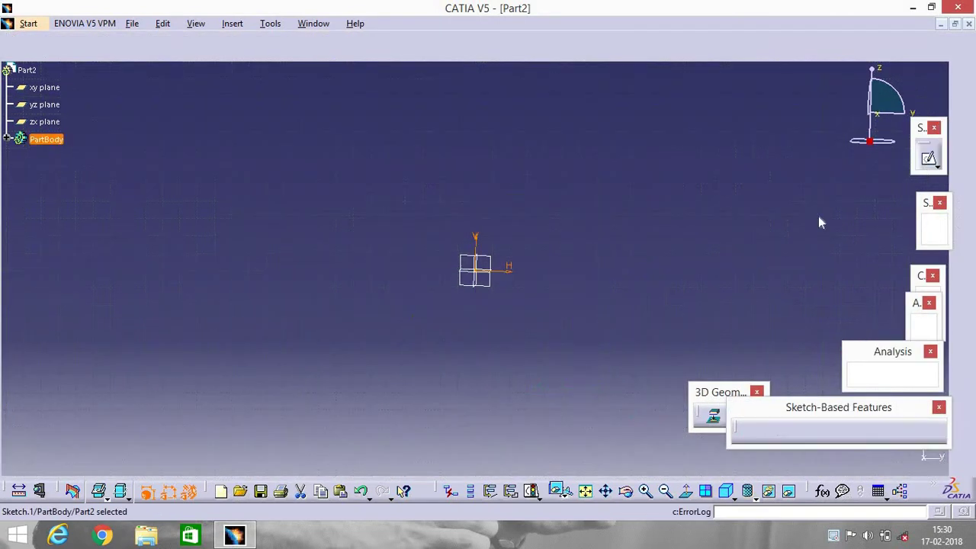
left_click(728, 263)
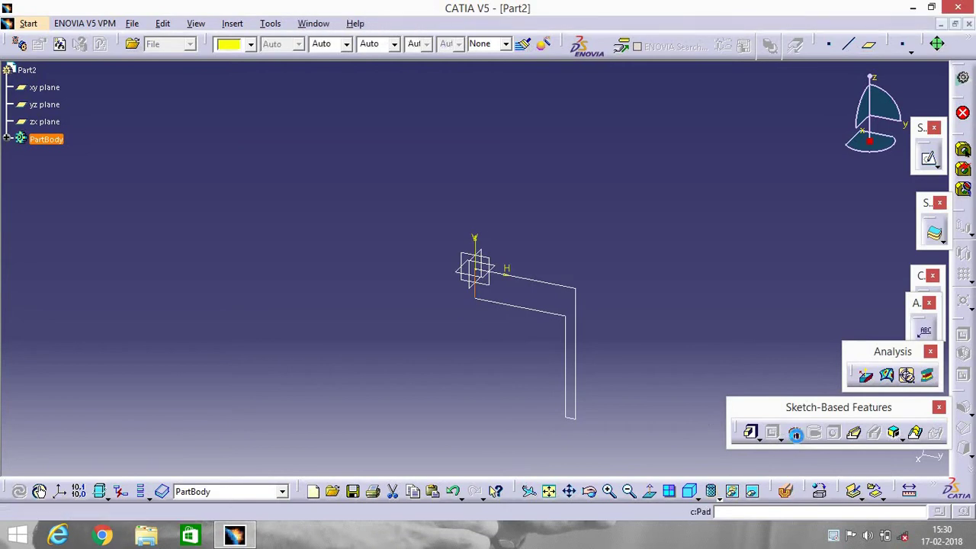
left_click(795, 433)
left_click(476, 285)
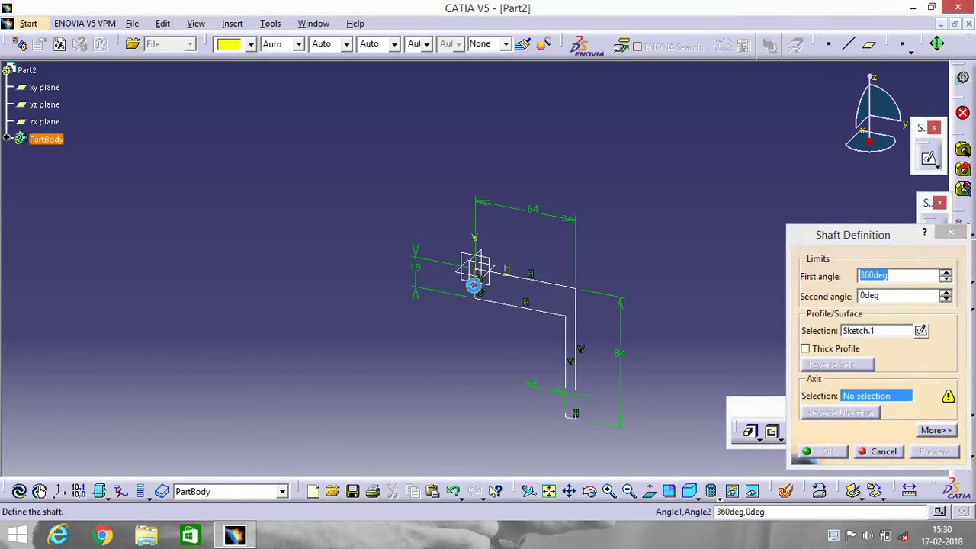
left_click(825, 453)
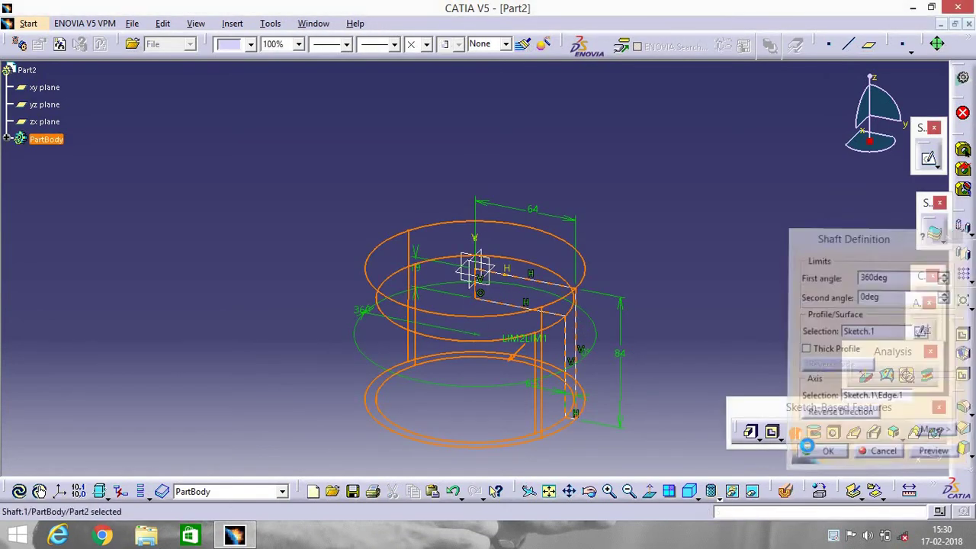
left_click(6, 140)
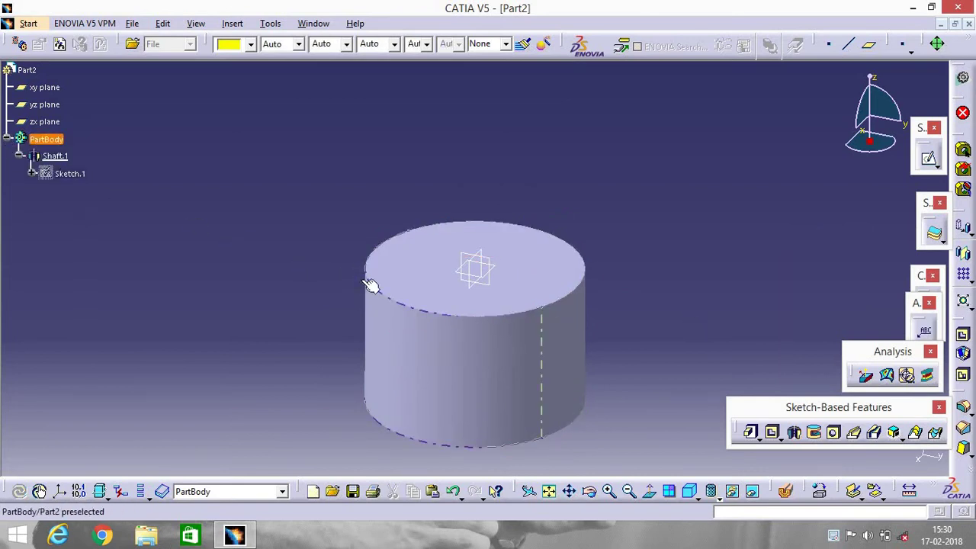
Start a sketch on the yz plane and draw a rectangle about 24 by 16 mm outside the cylinder, just below its top face level
left_click(44, 104)
left_click(927, 161)
left_click(915, 330)
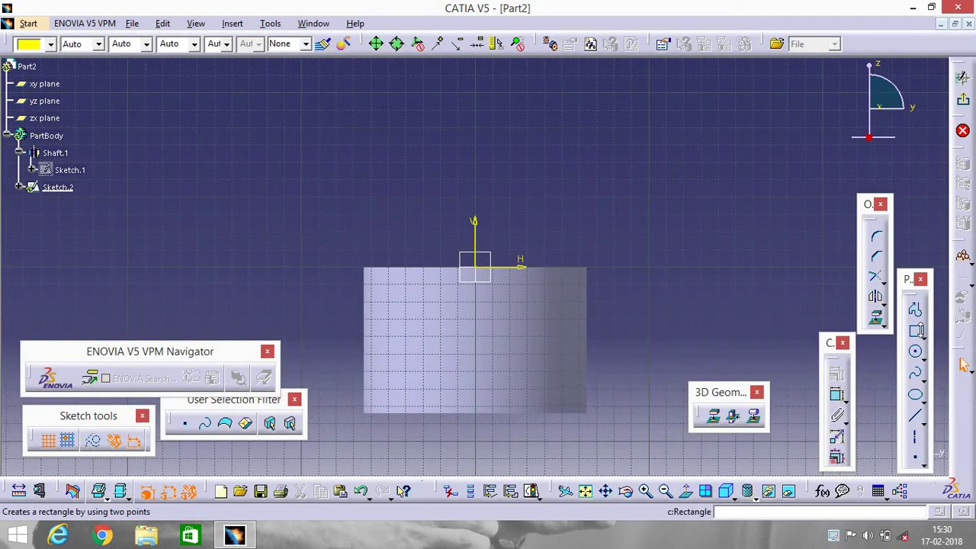
left_click(648, 282)
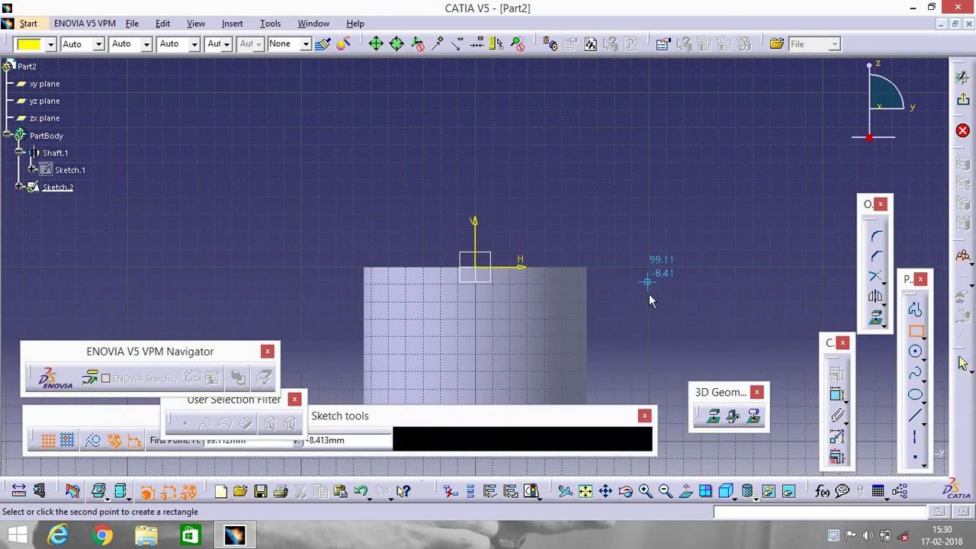
left_click(688, 310)
Dimension the rectangle's width and height
left_click(837, 395)
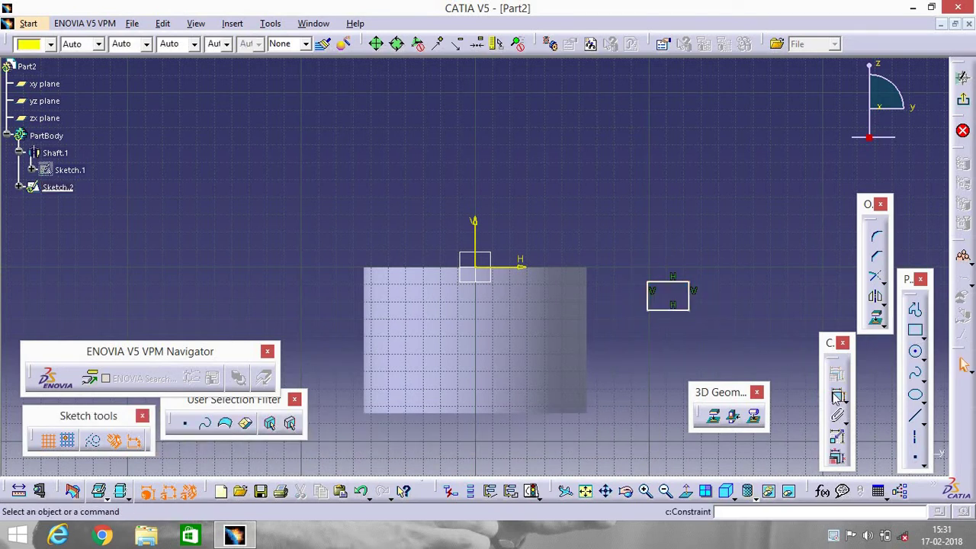
left_click(670, 284)
left_click(668, 250)
left_click(692, 301)
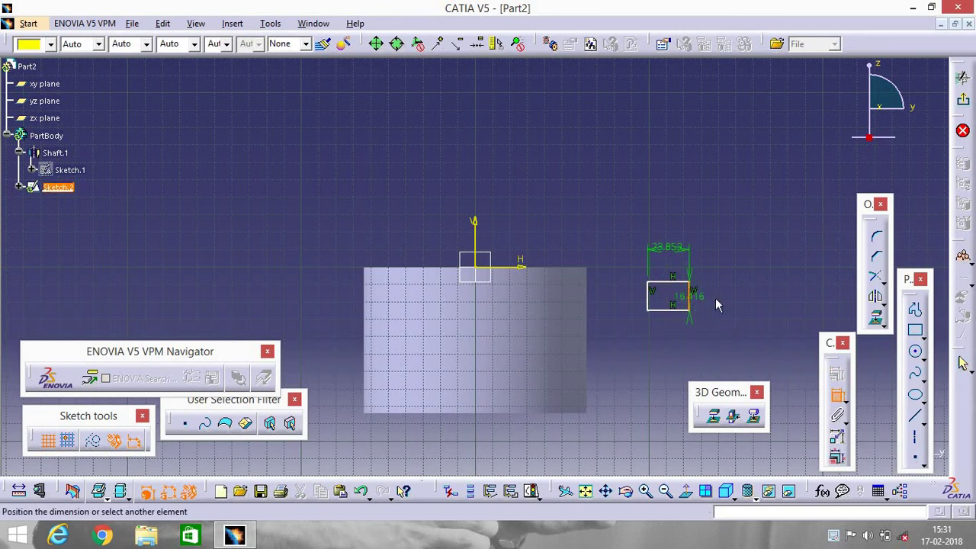
left_click(722, 298)
Set the groove rectangle's width to 3 mm and its height to 4 mm
double_click(665, 251)
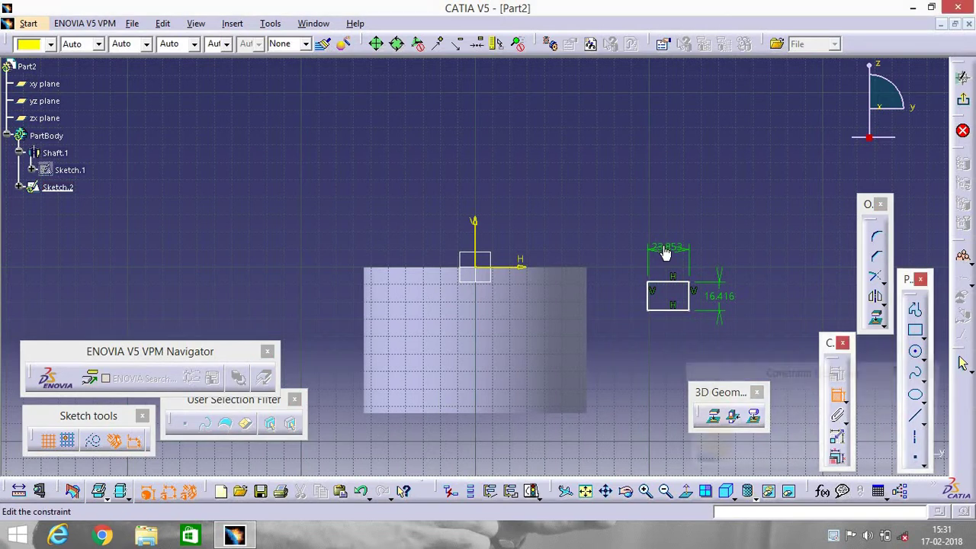
left_click(764, 397)
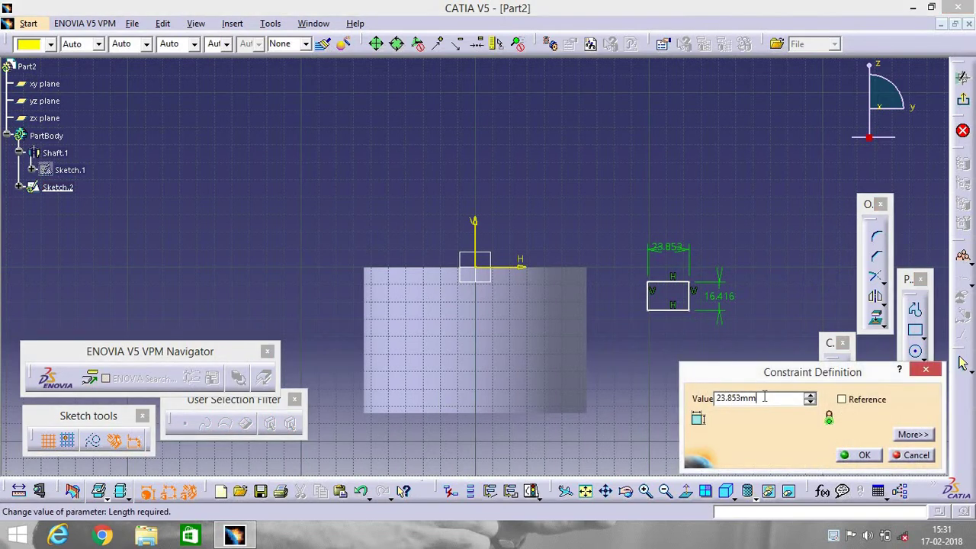
key("BackSpace")
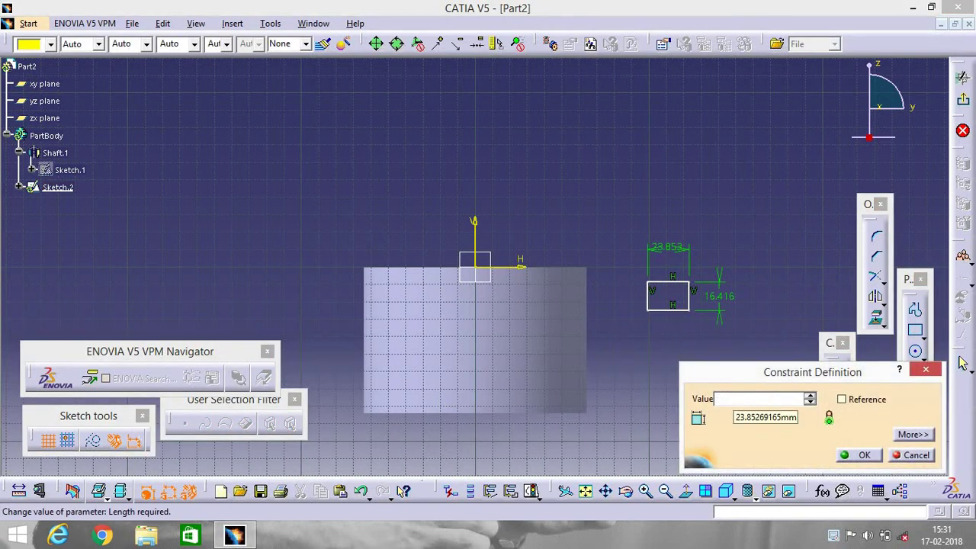
key("Return")
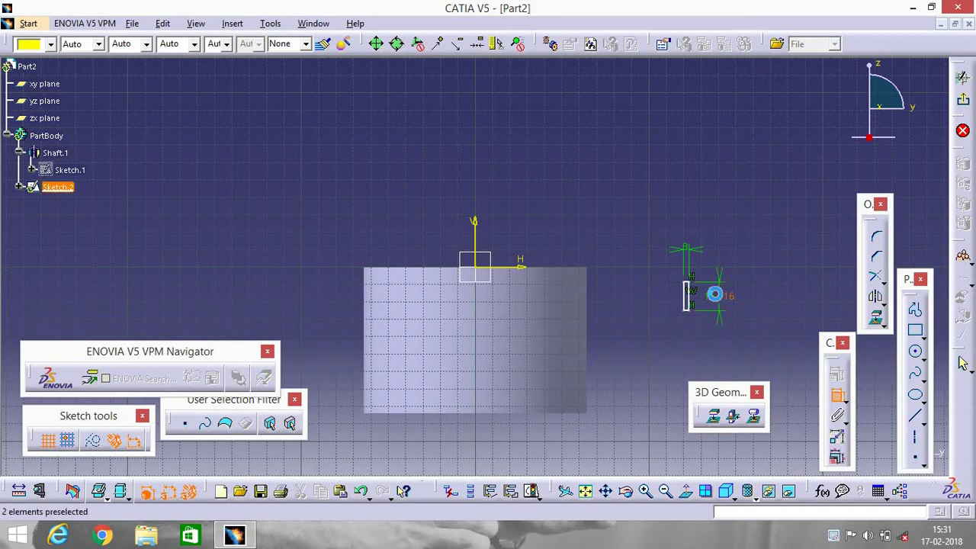
double_click(716, 300)
type("8")
key("Return")
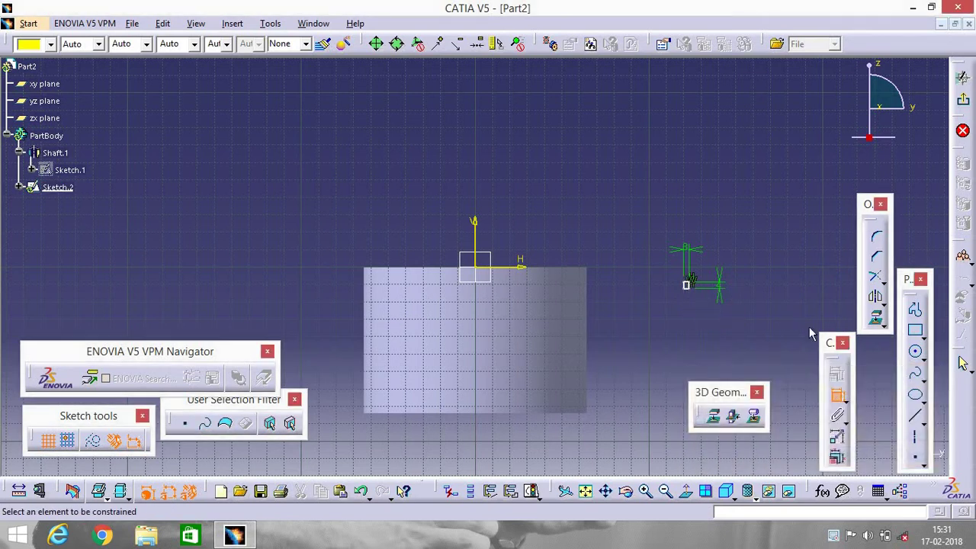
Dimension the rectangle's top edge from the horizontal axis and set the offset to 7.5 mm
left_click(645, 491)
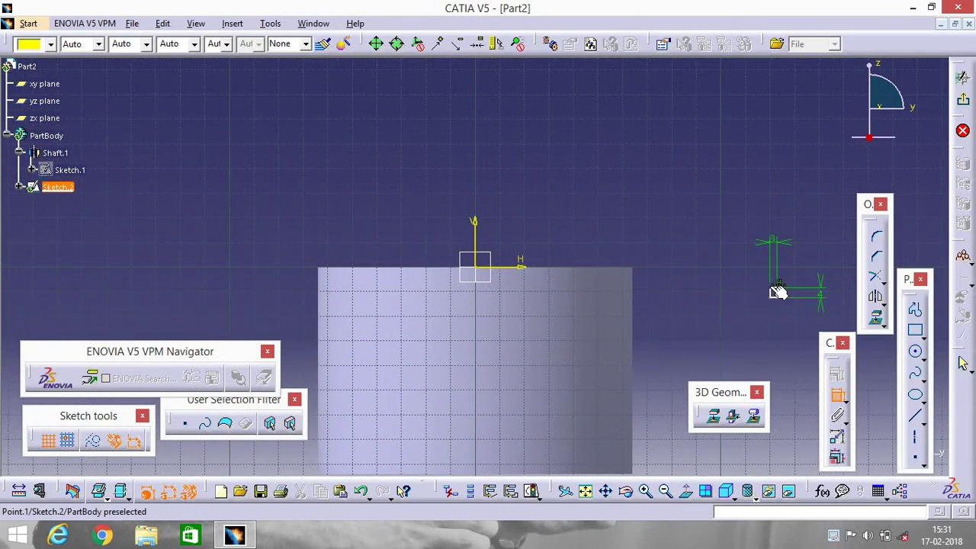
left_click(774, 289)
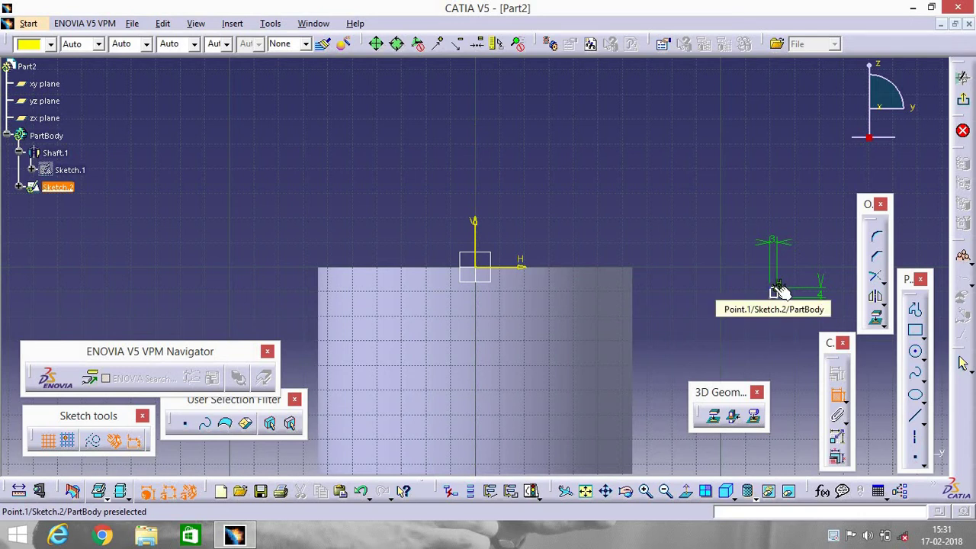
left_click(775, 289)
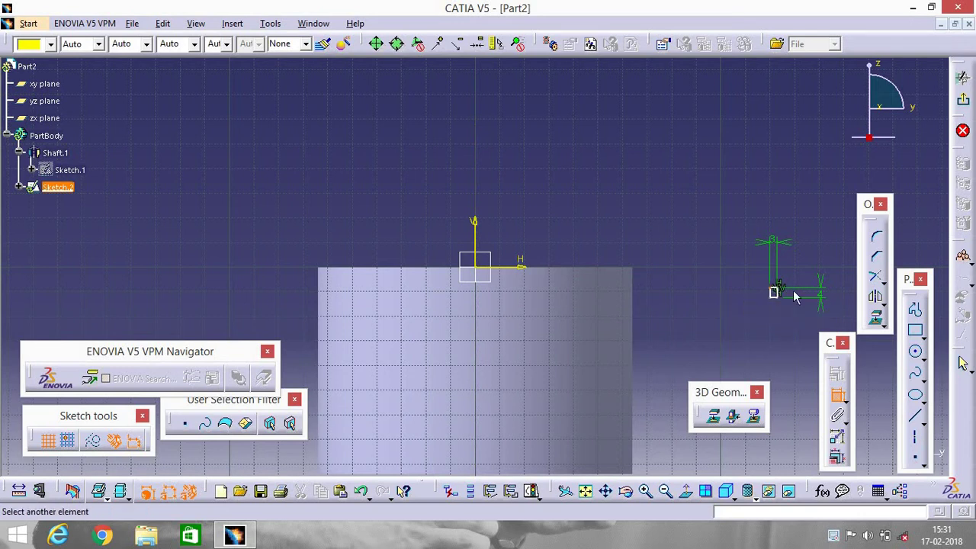
left_click(522, 270)
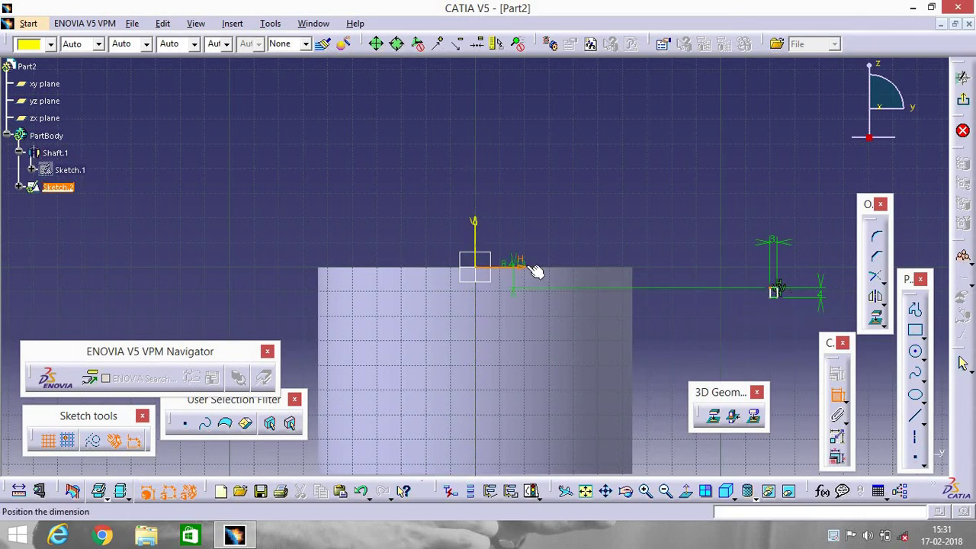
left_click(728, 244)
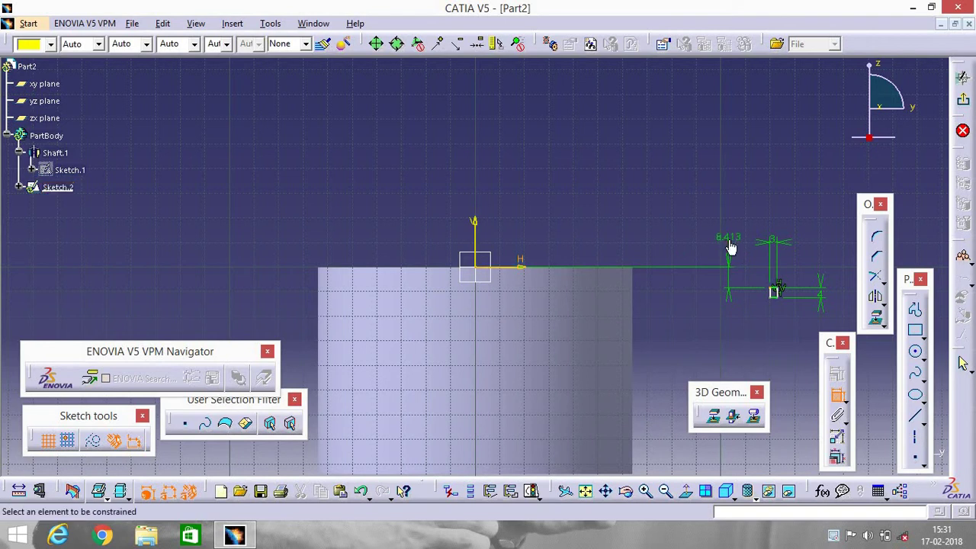
double_click(729, 242)
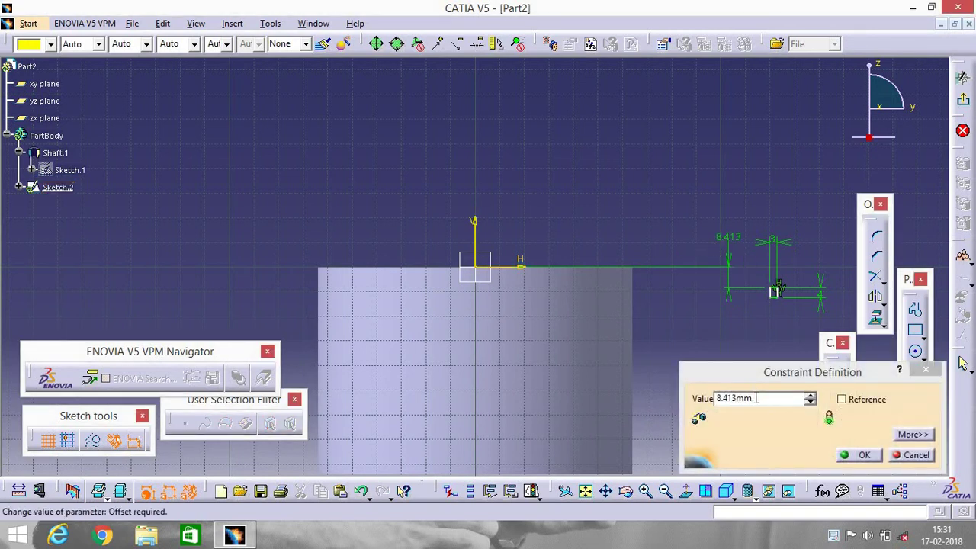
left_click(755, 398)
key("BackSpace")
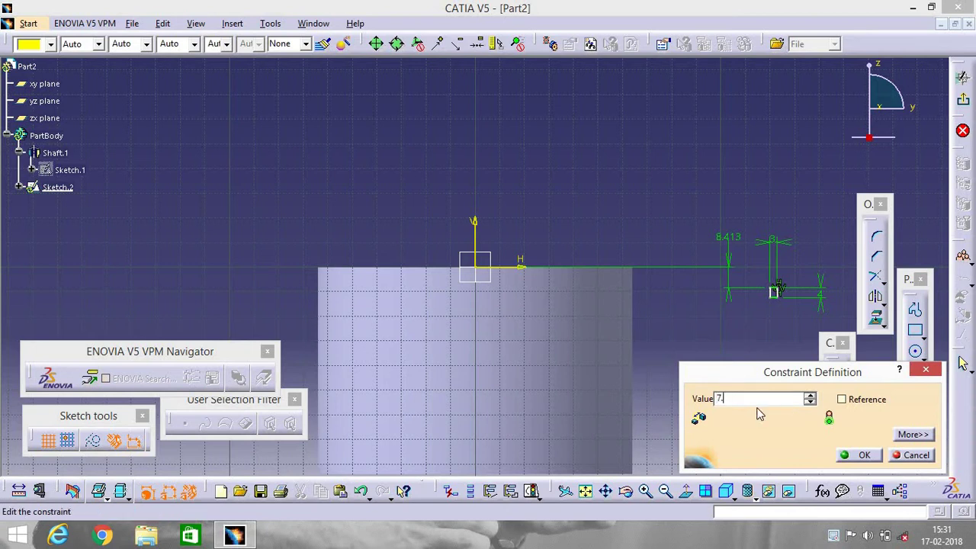
key("Return")
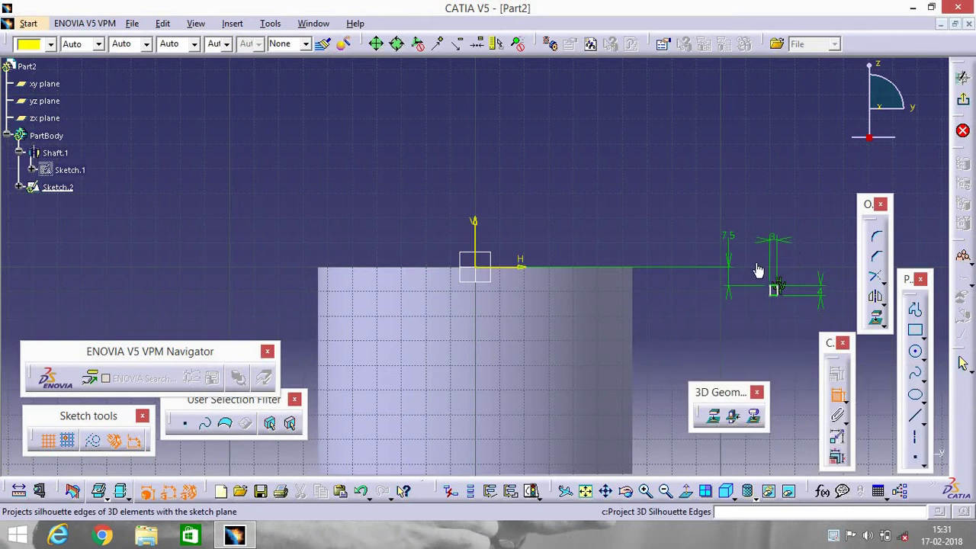
Dimension the rectangle's outer vertical edge from the vertical axis and set the distance to 64 mm
left_click(774, 289)
left_click(484, 233)
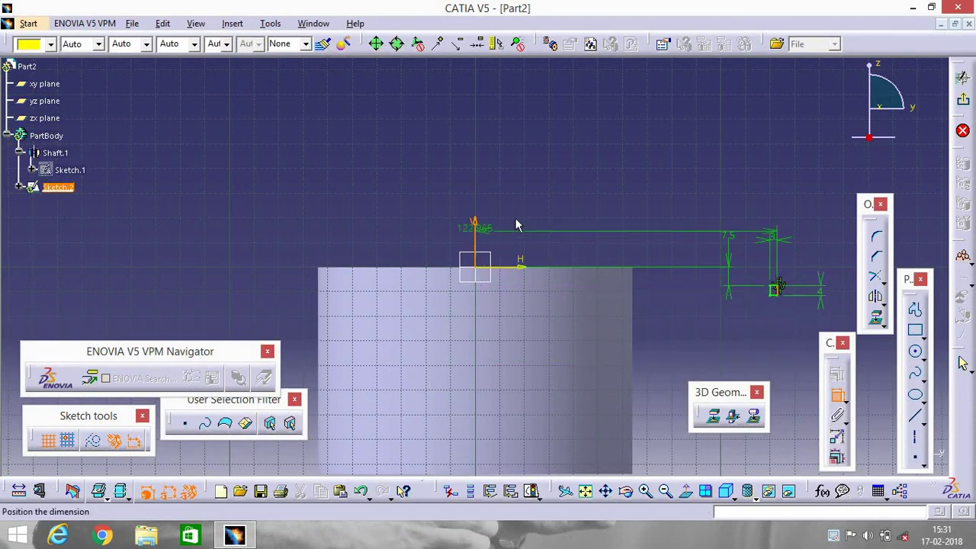
left_click(571, 215)
double_click(572, 215)
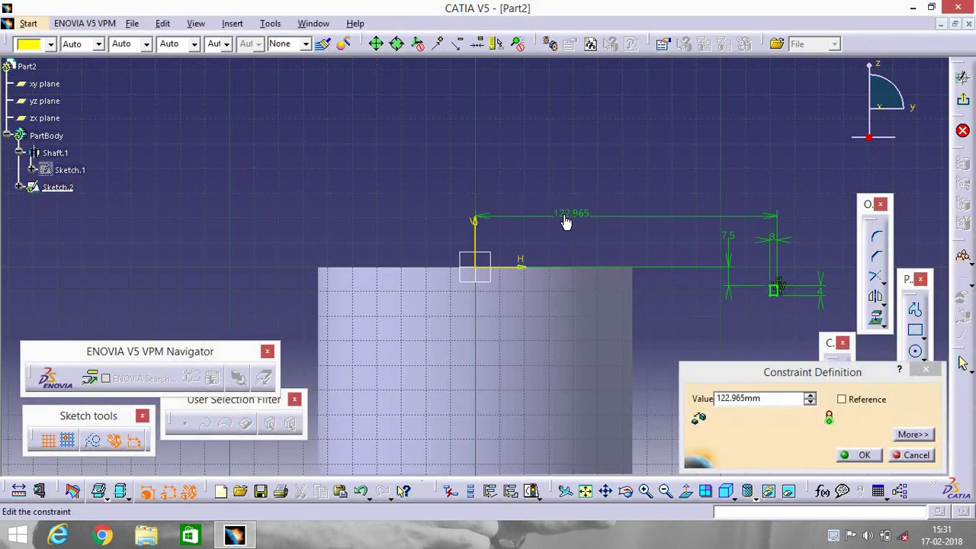
left_click(757, 399)
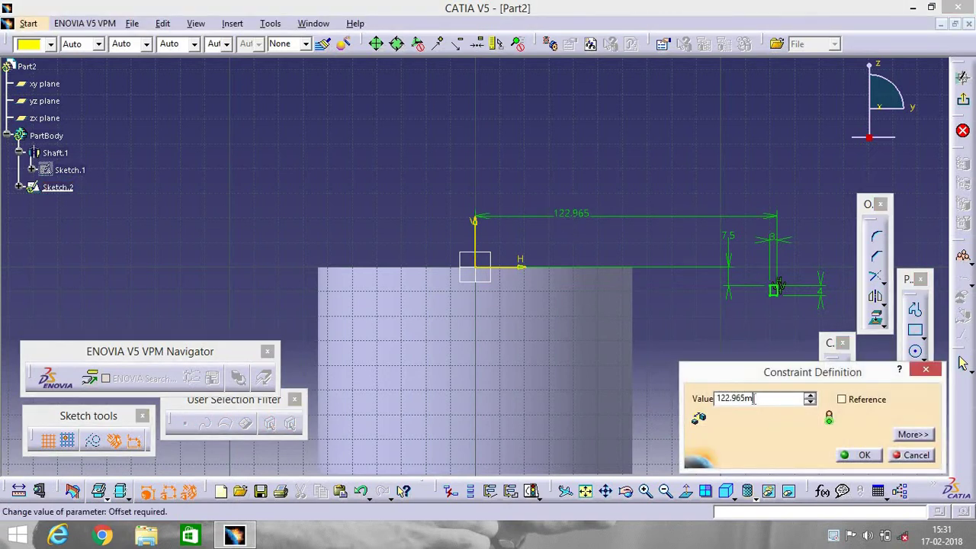
type("6")
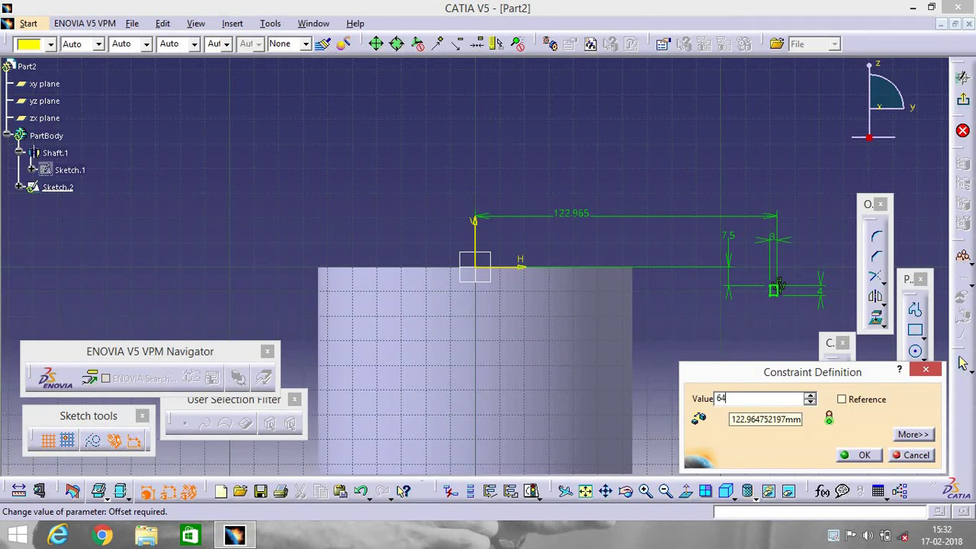
type("4")
key("Return")
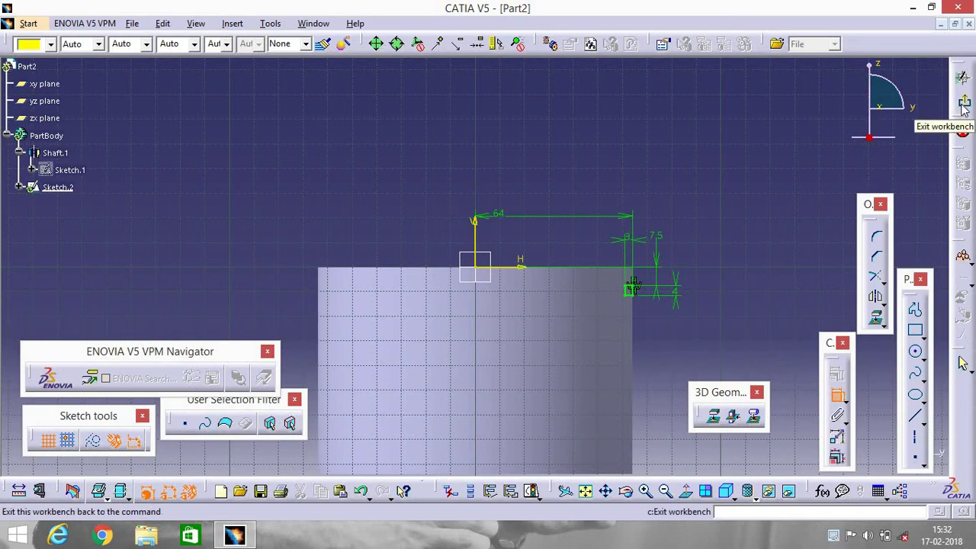
Exit the sketch and cut the rectangle profile 360 degrees around the Z axis with Groove
left_click(962, 77)
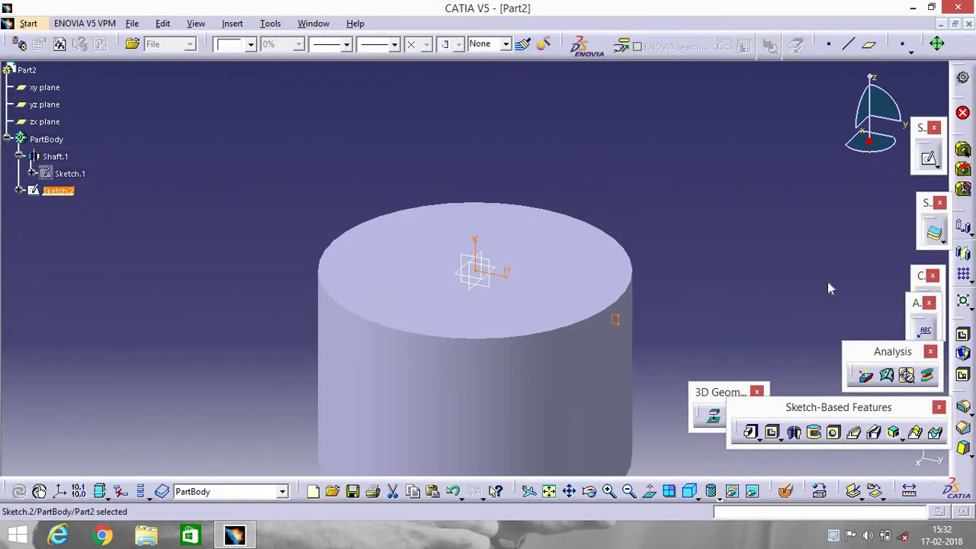
left_click(813, 432)
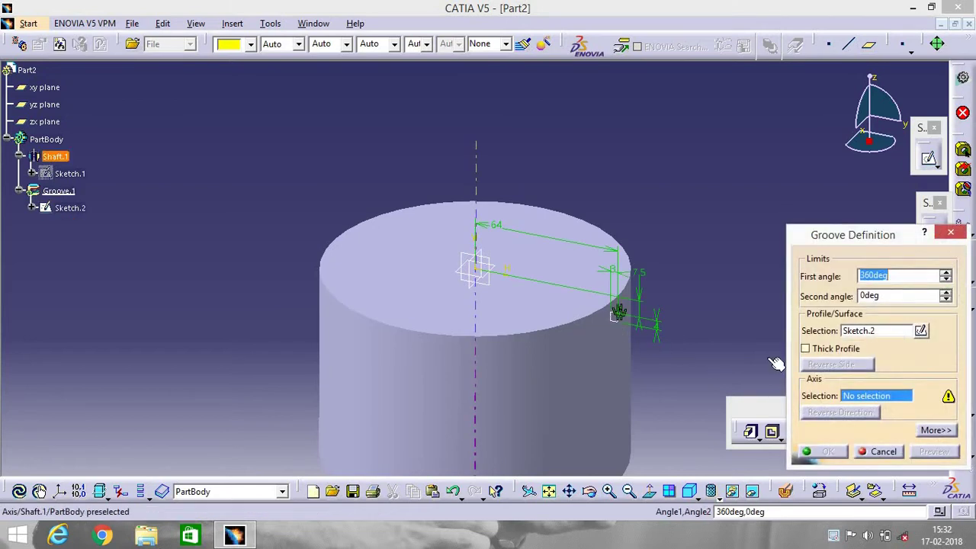
right_click(853, 402)
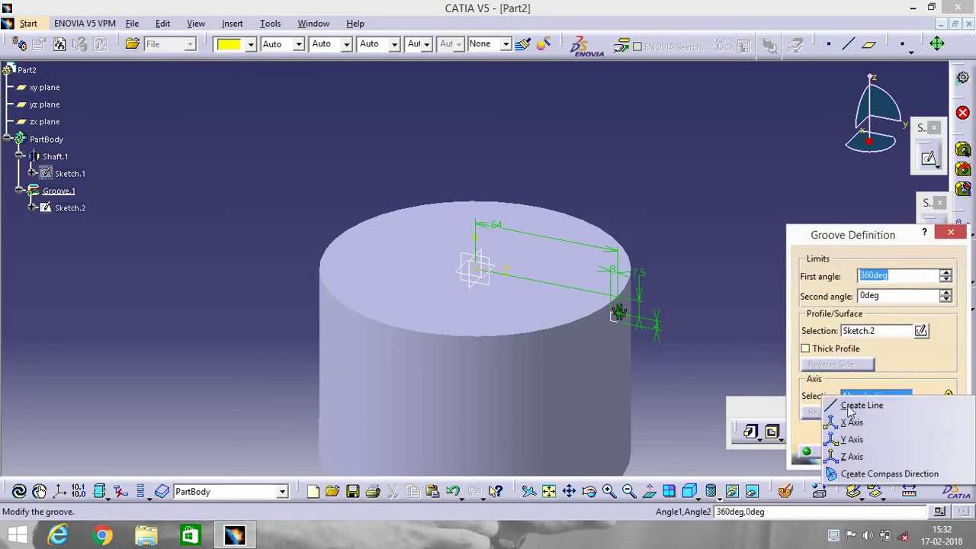
left_click(850, 456)
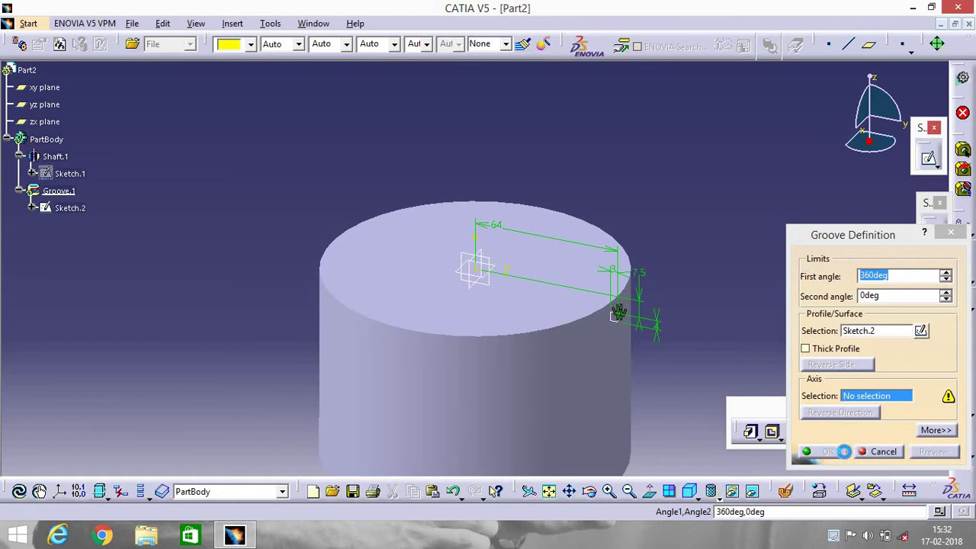
left_click(825, 452)
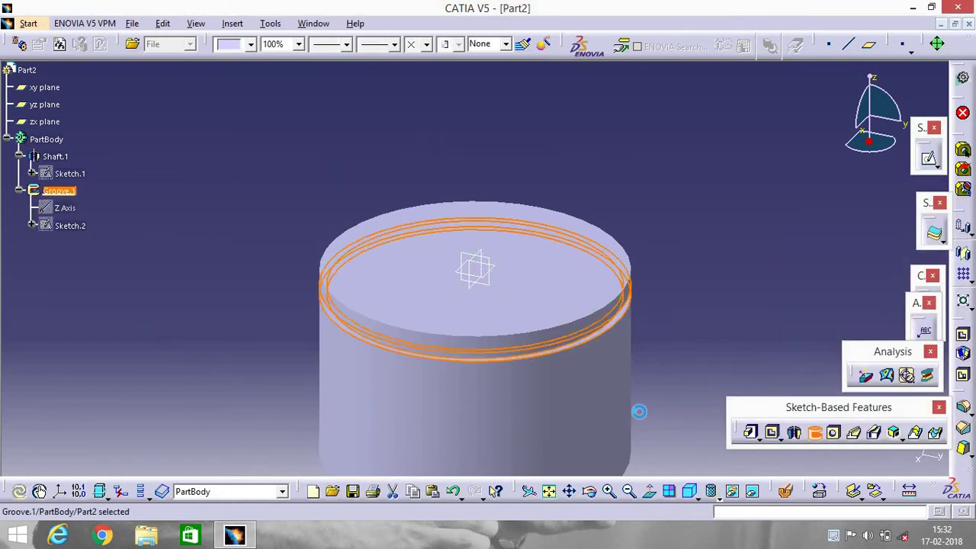
left_click(756, 361)
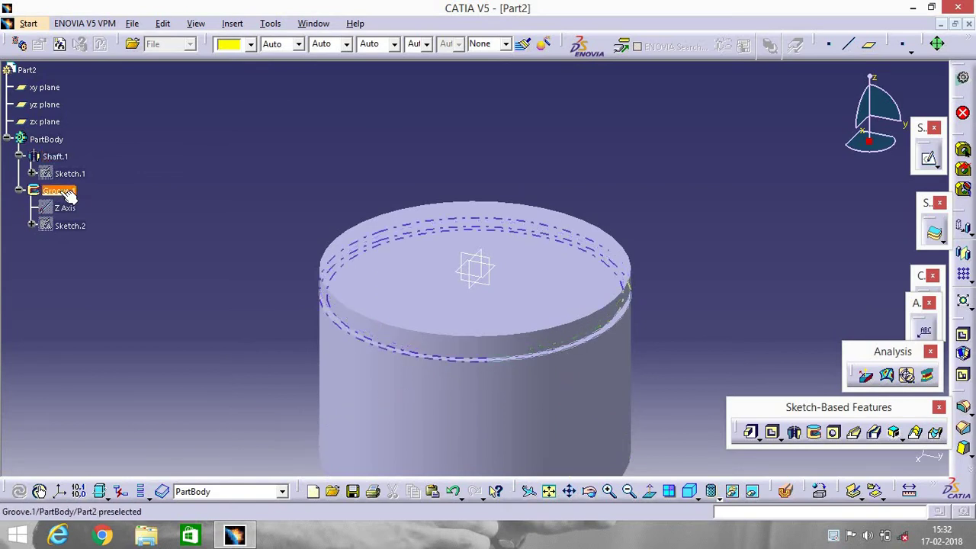
Pattern the groove down the piston with a rectangular pattern of 3 instances, 7.2 mm spacing, along the reversed Z axis
left_click(69, 196)
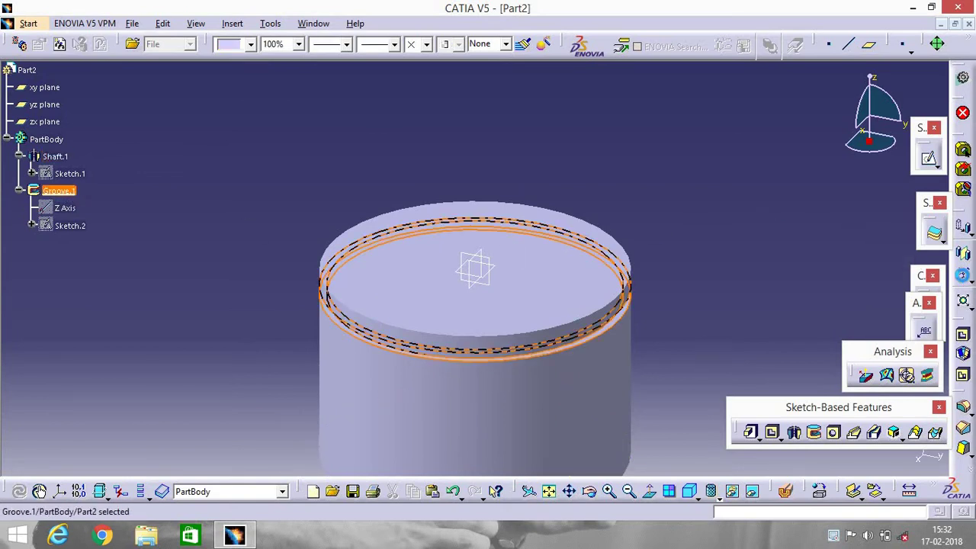
left_click(963, 274)
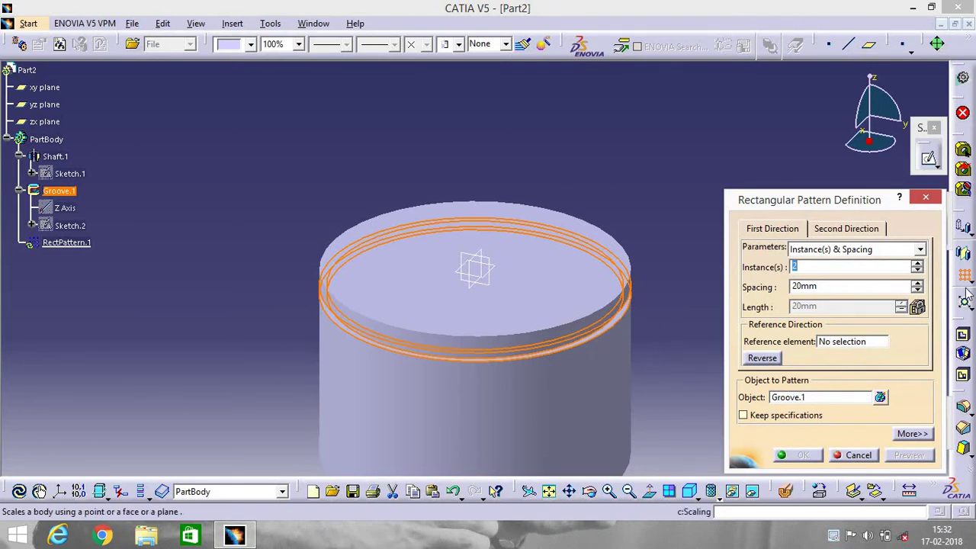
left_click(917, 263)
left_click(873, 288)
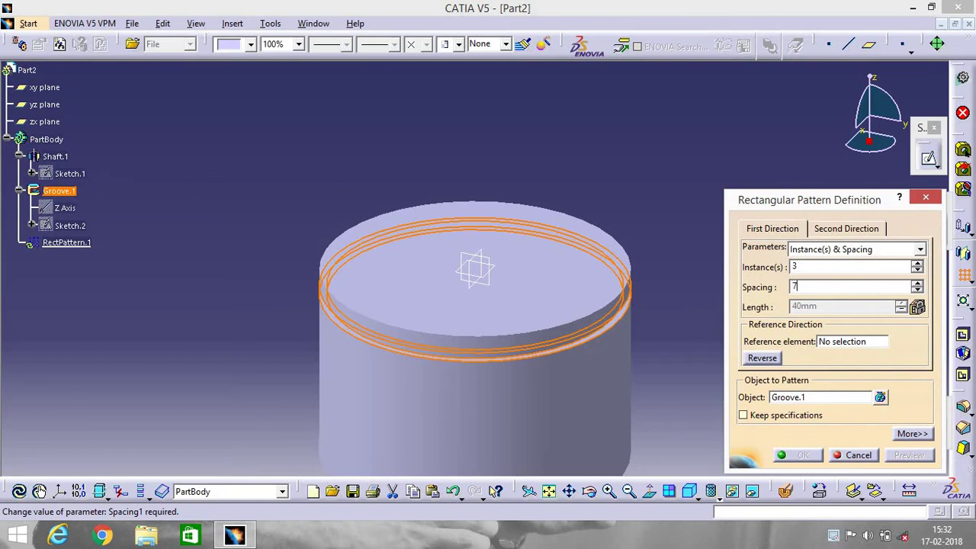
left_click(844, 349)
right_click(823, 349)
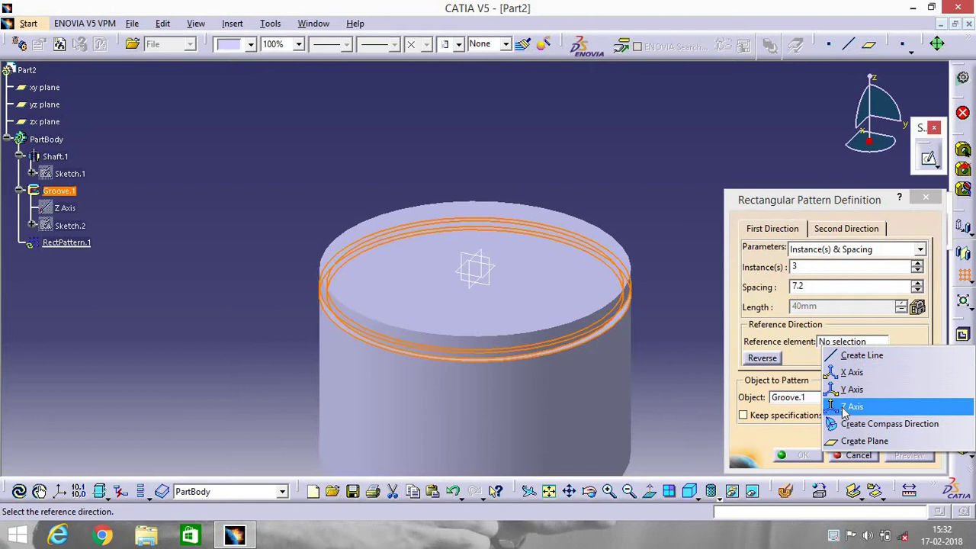
left_click(842, 407)
left_click(761, 358)
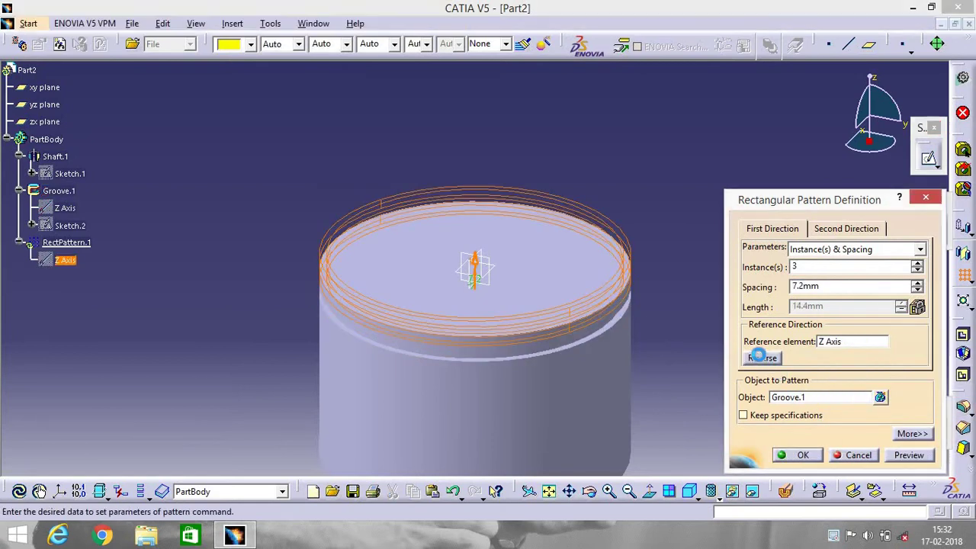
left_click(807, 456)
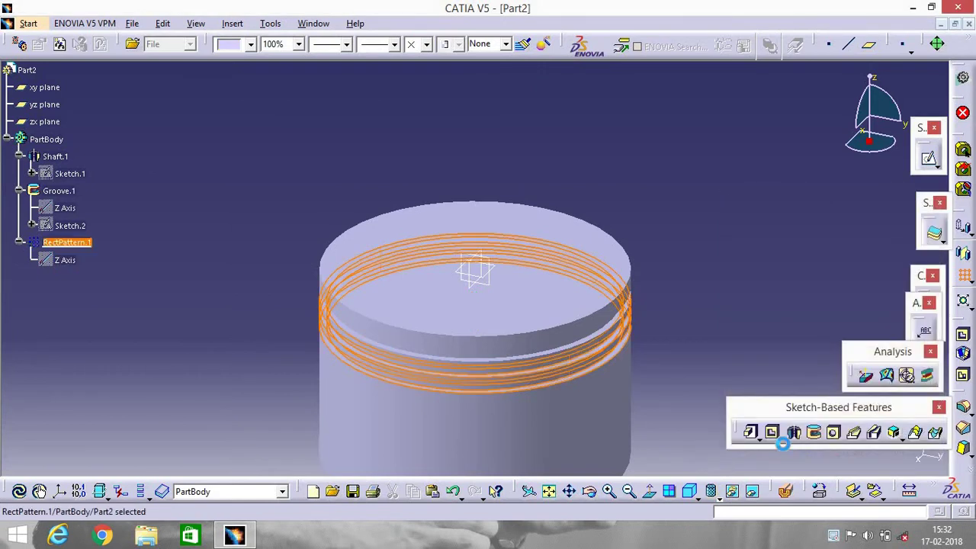
left_click(708, 347)
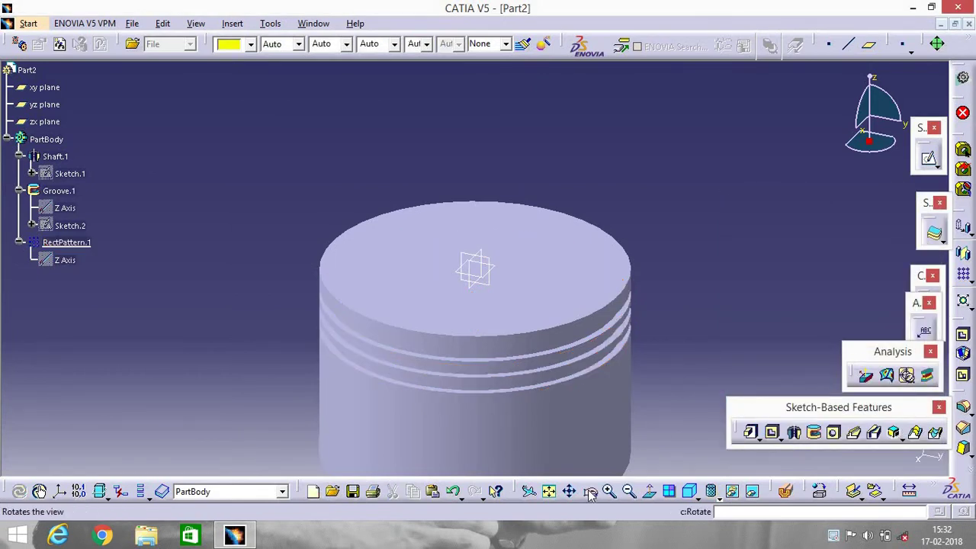
Open a new sketch on the yz plane and display the piston in Shading with Edges
left_click_drag(634, 450, 649, 297)
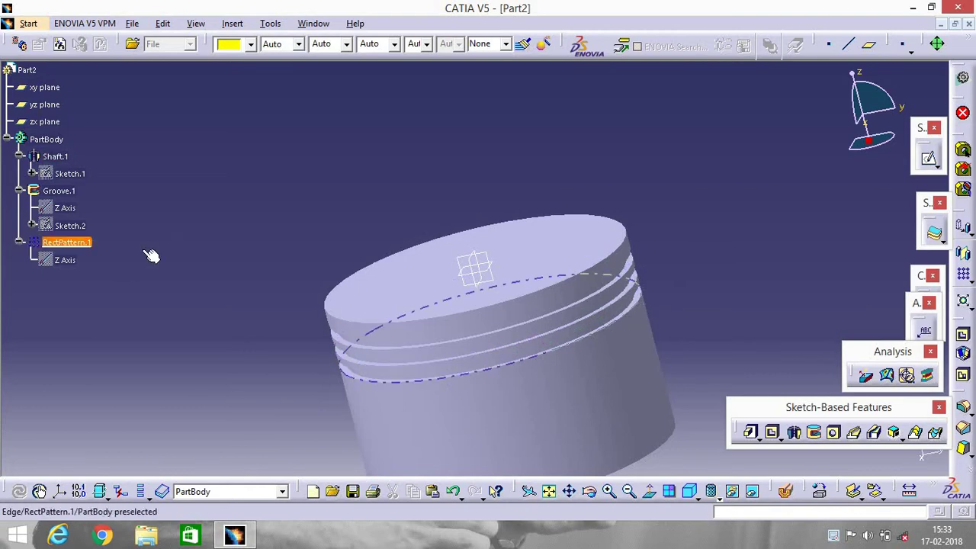
left_click(48, 106)
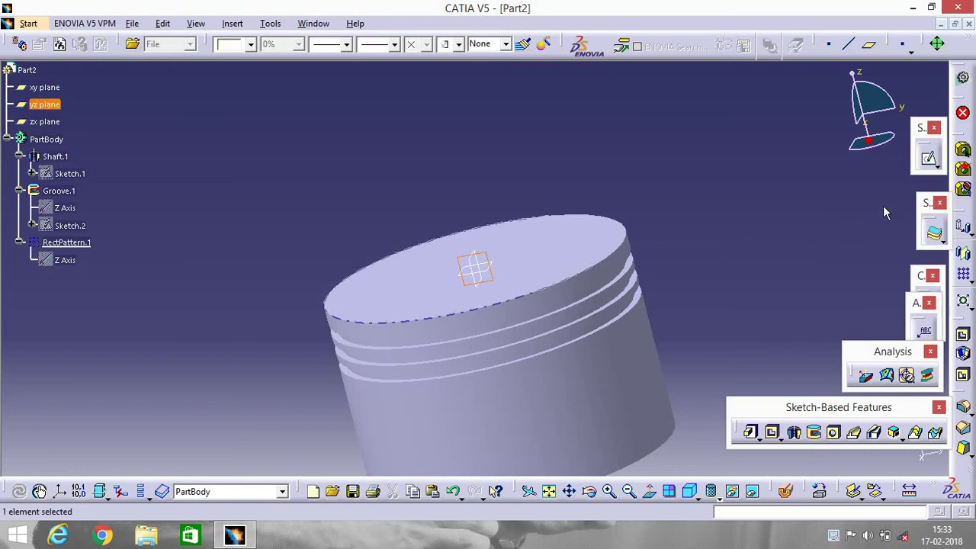
left_click(928, 158)
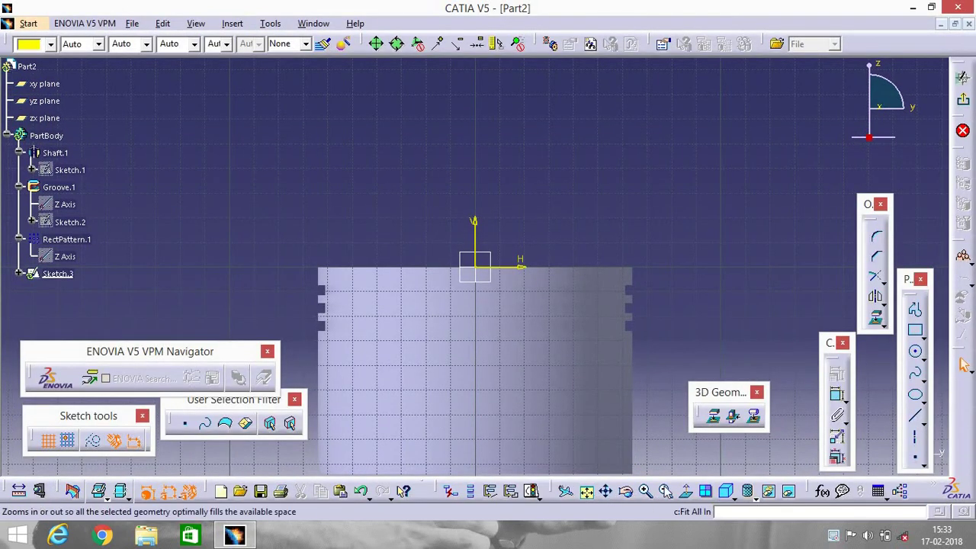
left_click(756, 496)
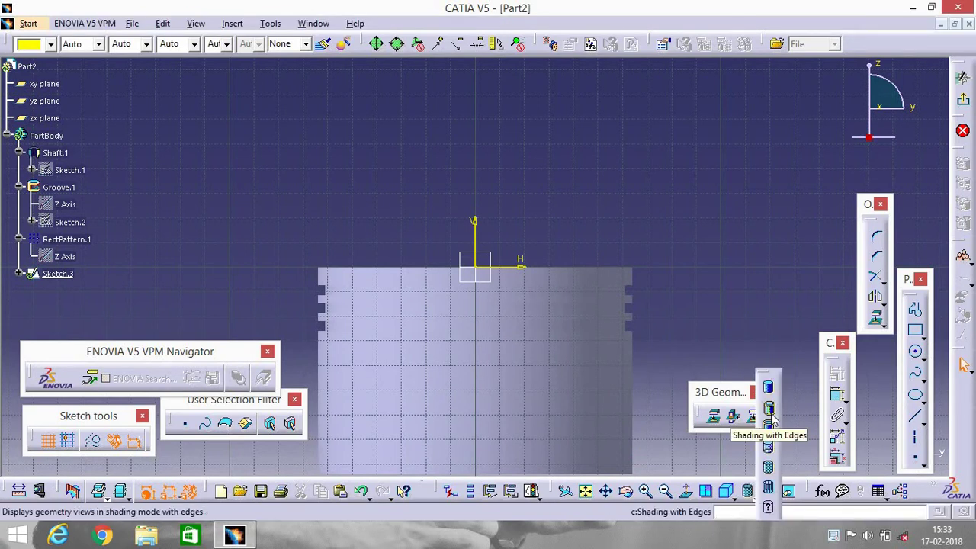
left_click(769, 411)
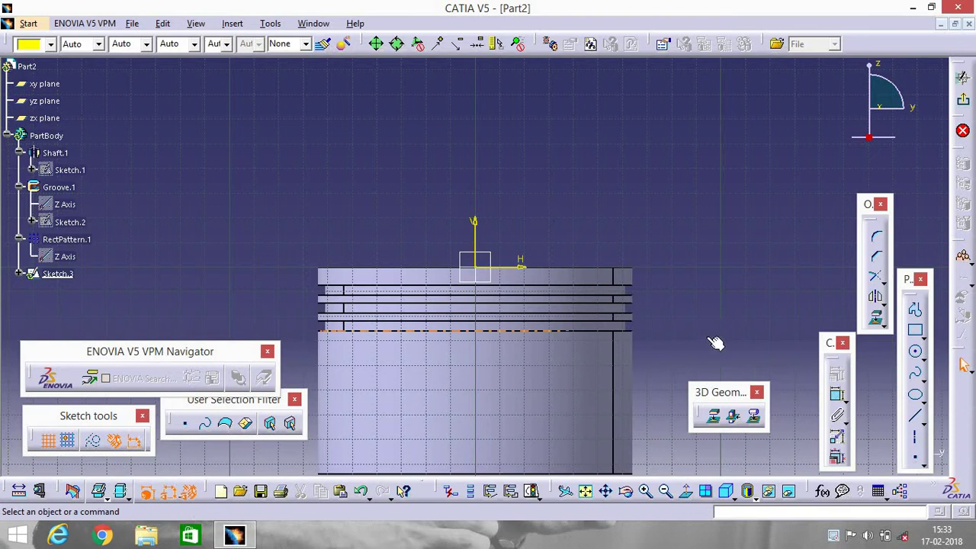
left_click(627, 494)
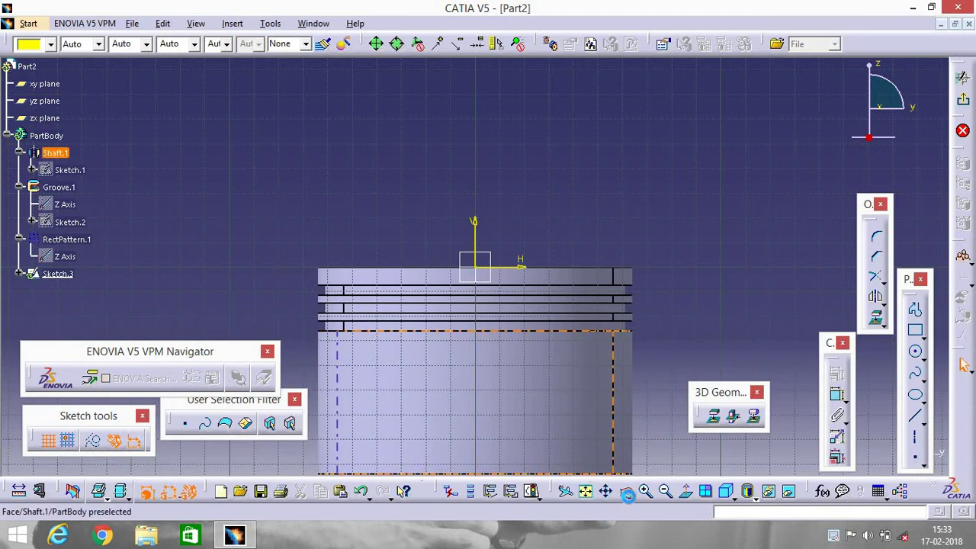
left_click(584, 492)
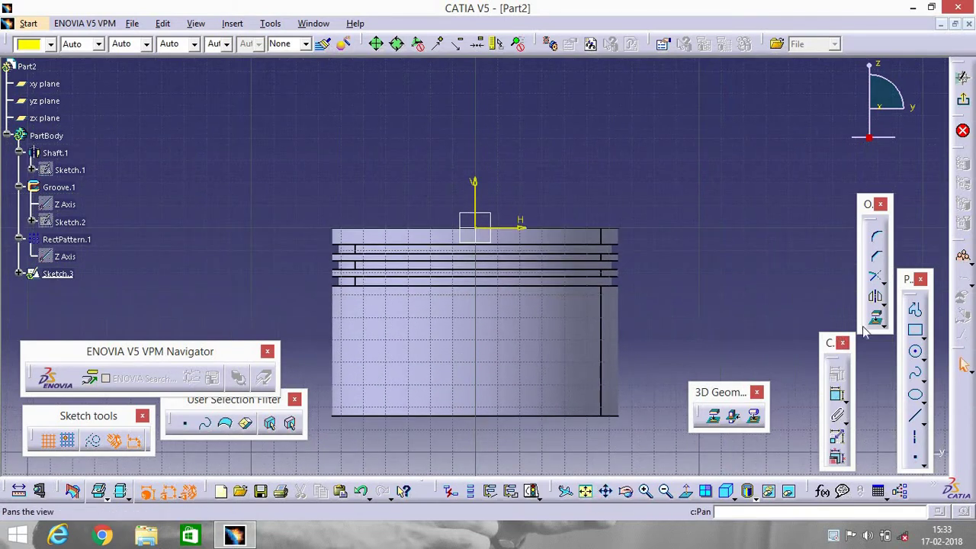
Draw a centered rectangle about 49 mm wide and 70 mm high over the piston skirt, near the vertical axis
left_click(922, 335)
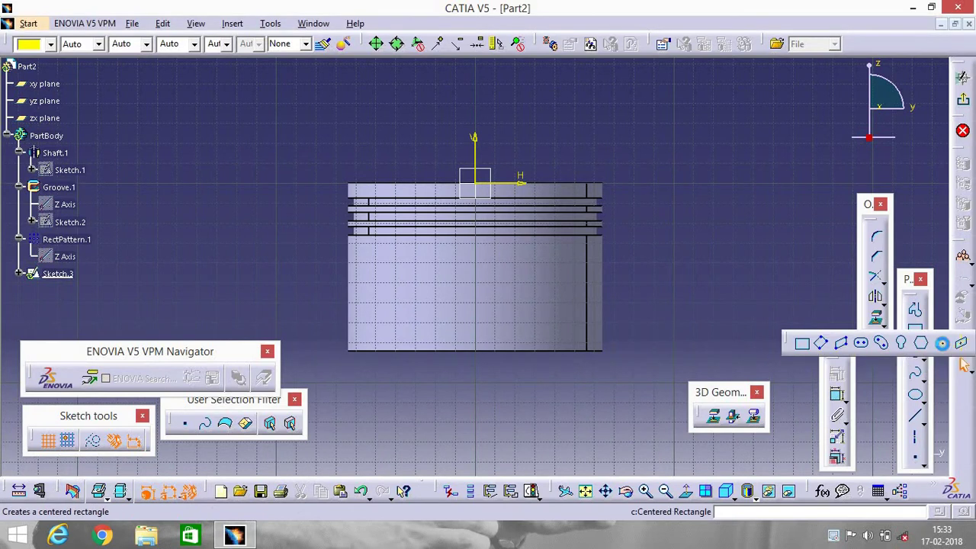
left_click(942, 344)
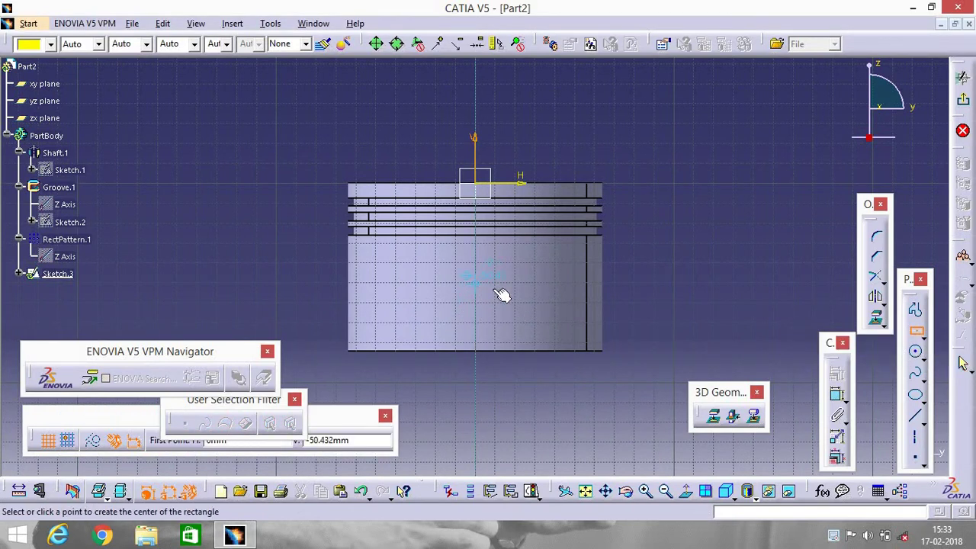
left_click(481, 280)
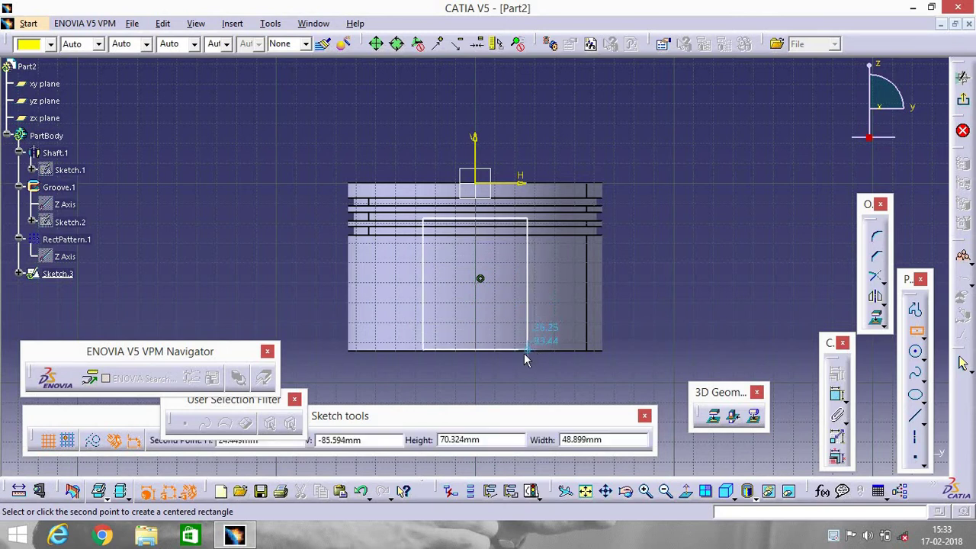
left_click(524, 352)
left_click(682, 371)
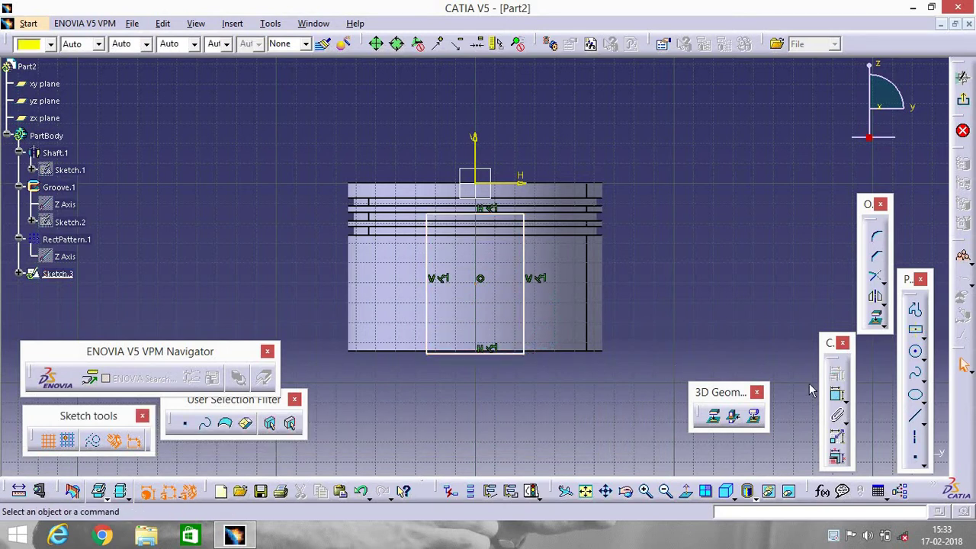
Constrain the rectangle's lower edge to be coincident with the piston's bottom edge
left_click(837, 395)
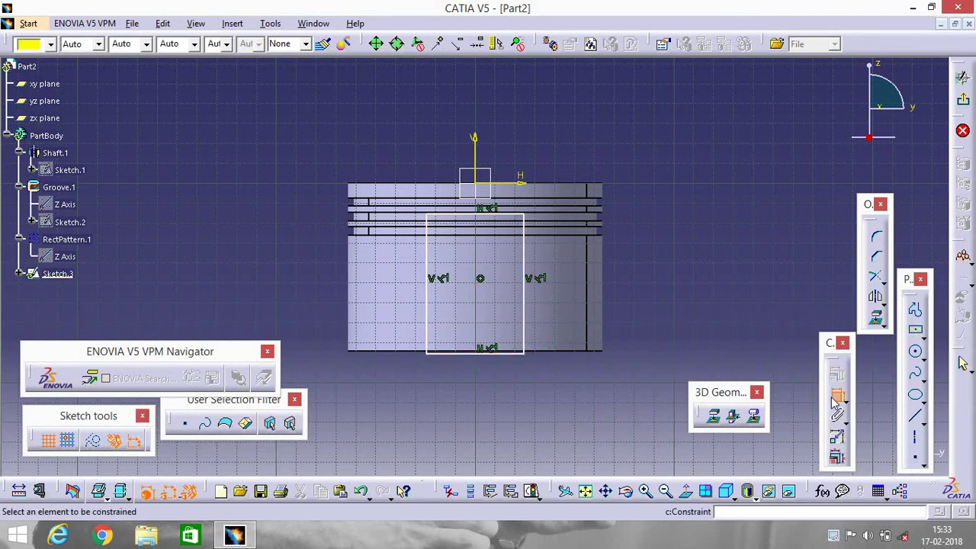
left_click(509, 354)
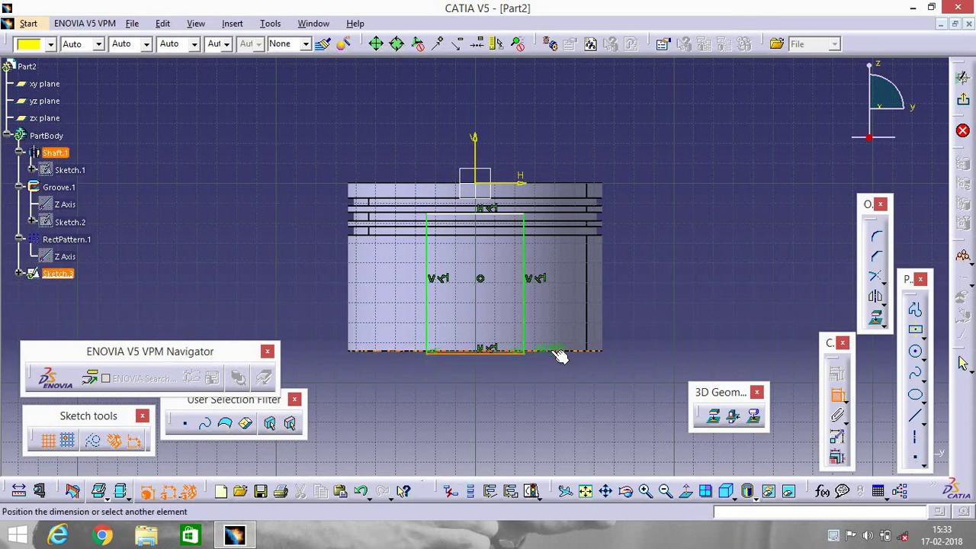
left_click(557, 352)
right_click(553, 356)
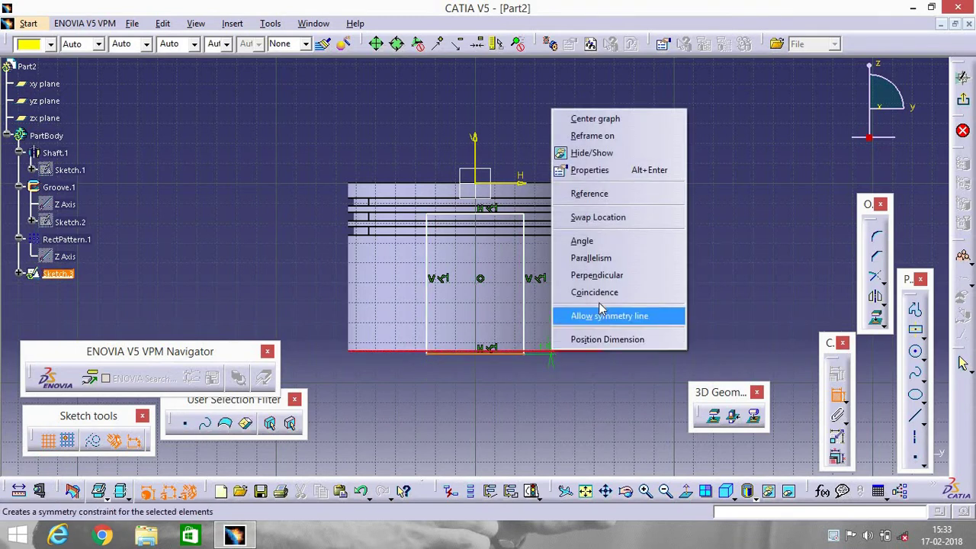
left_click(595, 286)
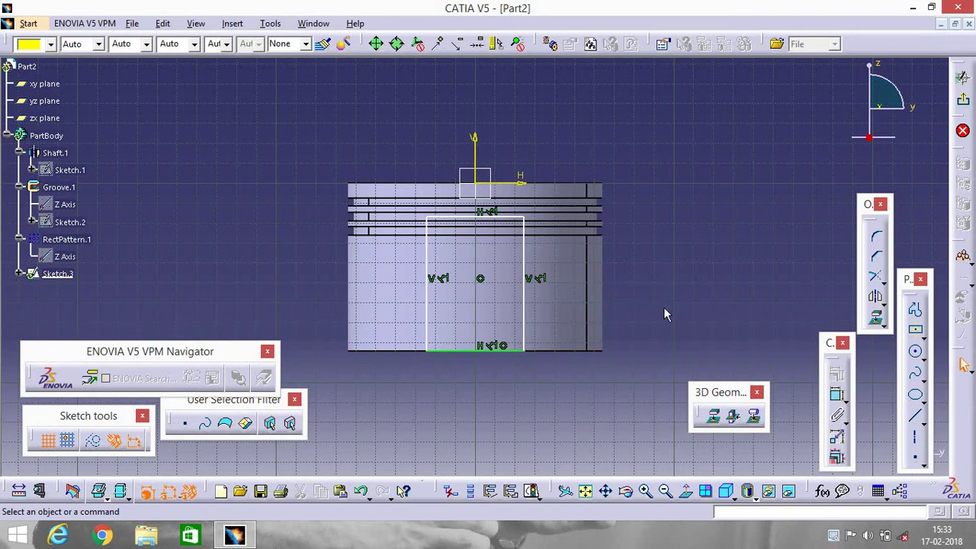
Dimension the width of the rectangle, placing the dimension below the piston
left_click(837, 394)
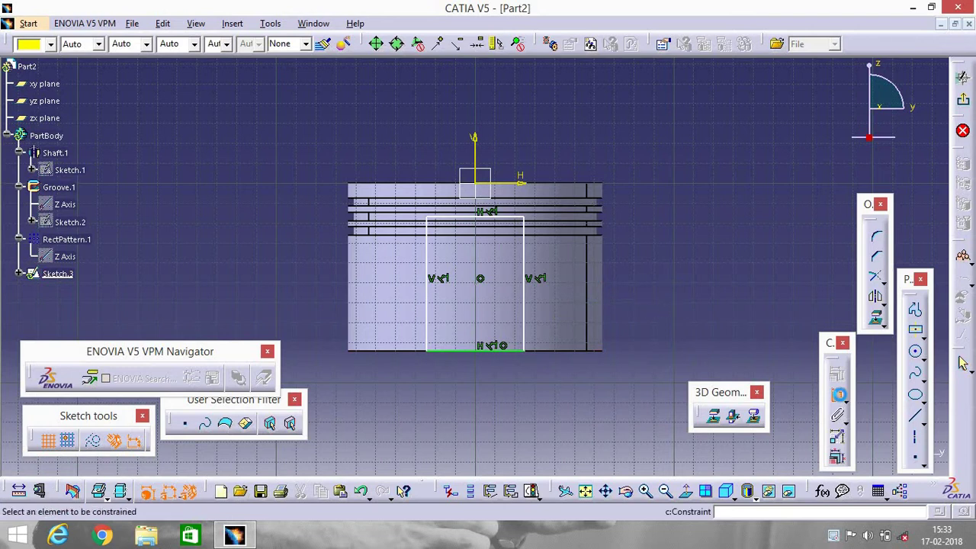
left_click(480, 350)
left_click(478, 396)
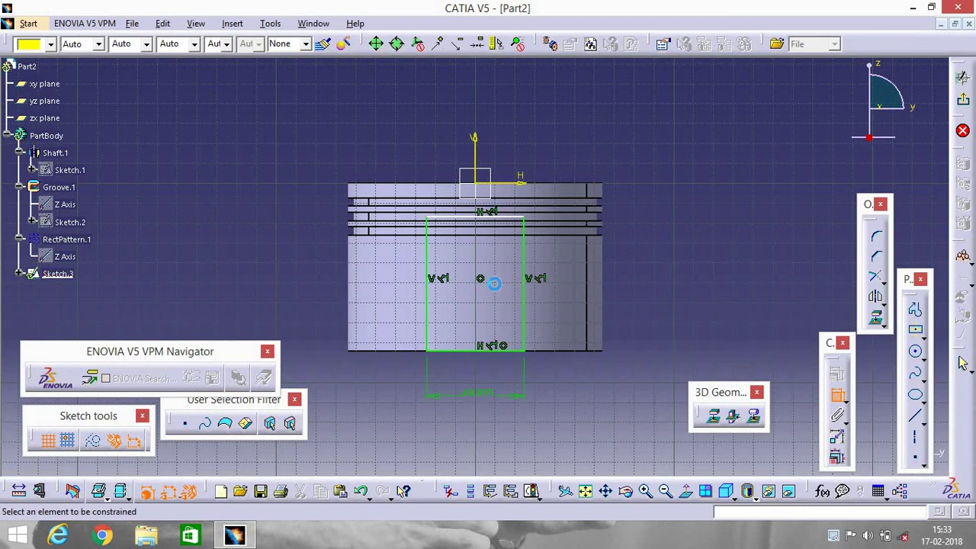
Dimension the rectangle's upper edge from the horizontal axis and set the offset to 38 mm
left_click(511, 183)
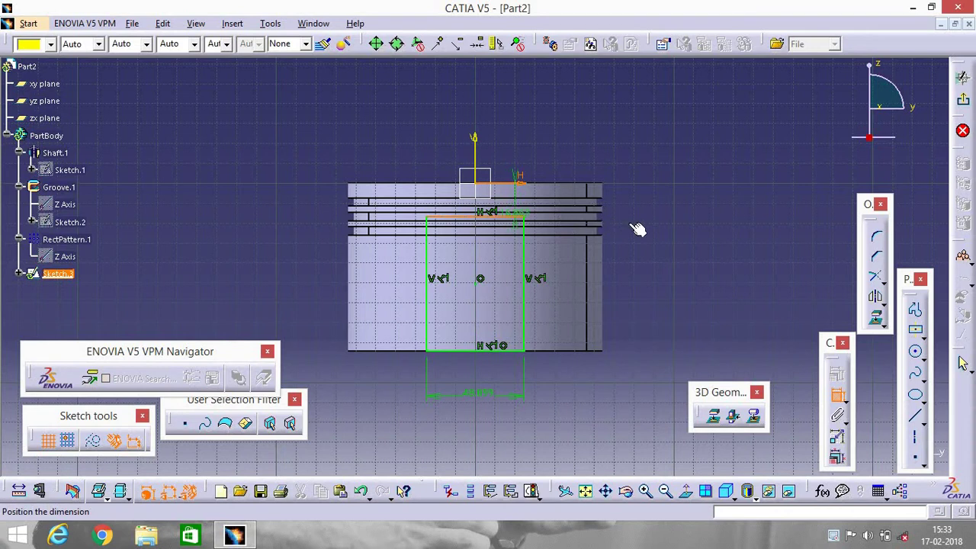
left_click(638, 204)
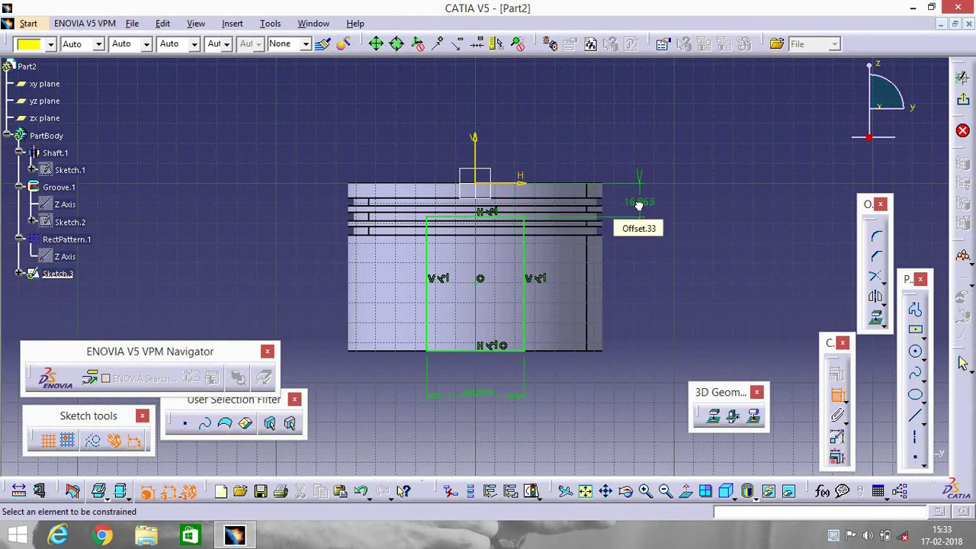
double_click(639, 203)
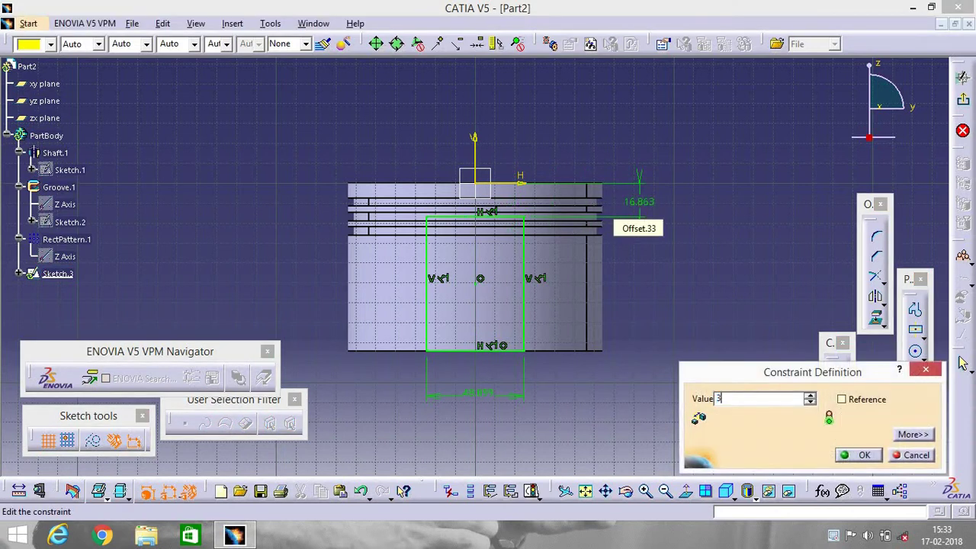
key("Return")
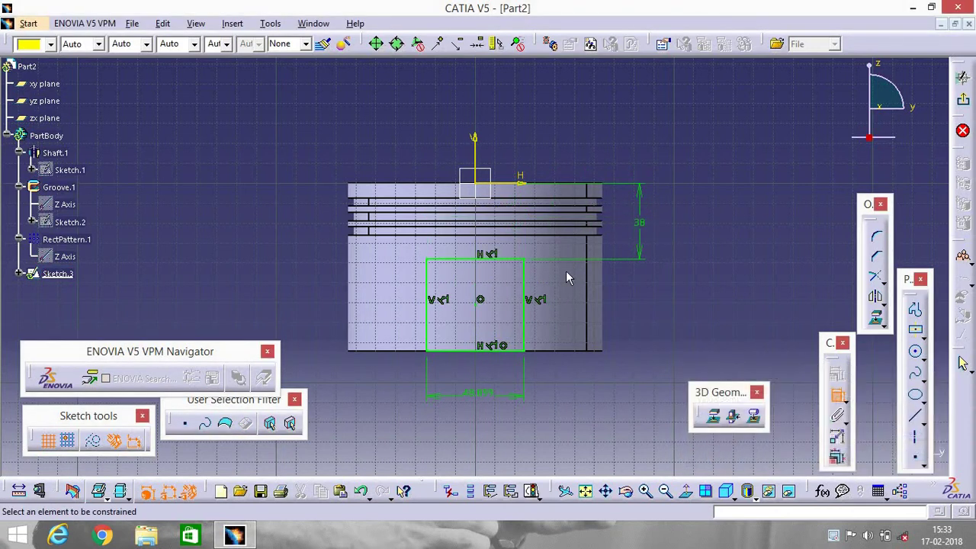
Set the rectangle's width to 75 mm and exit the sketch
double_click(484, 393)
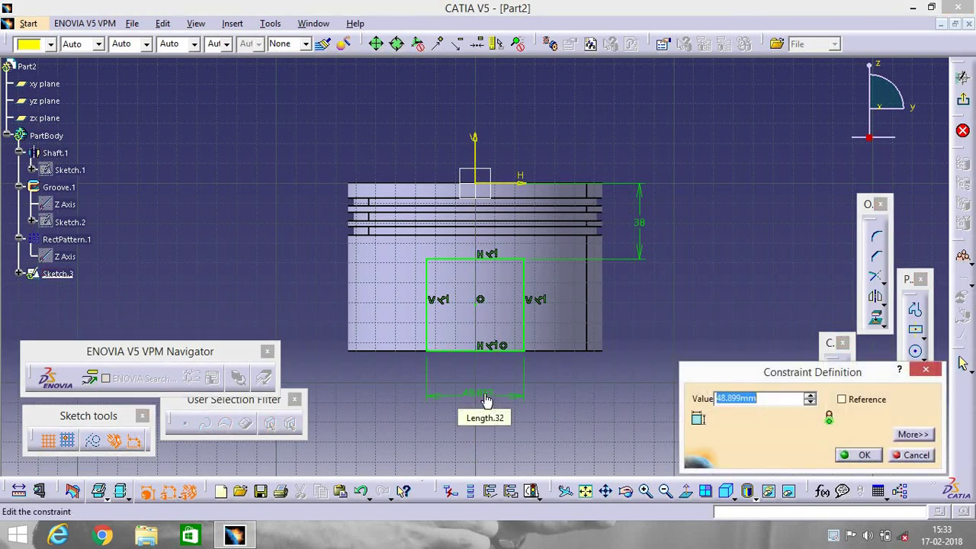
key("Return")
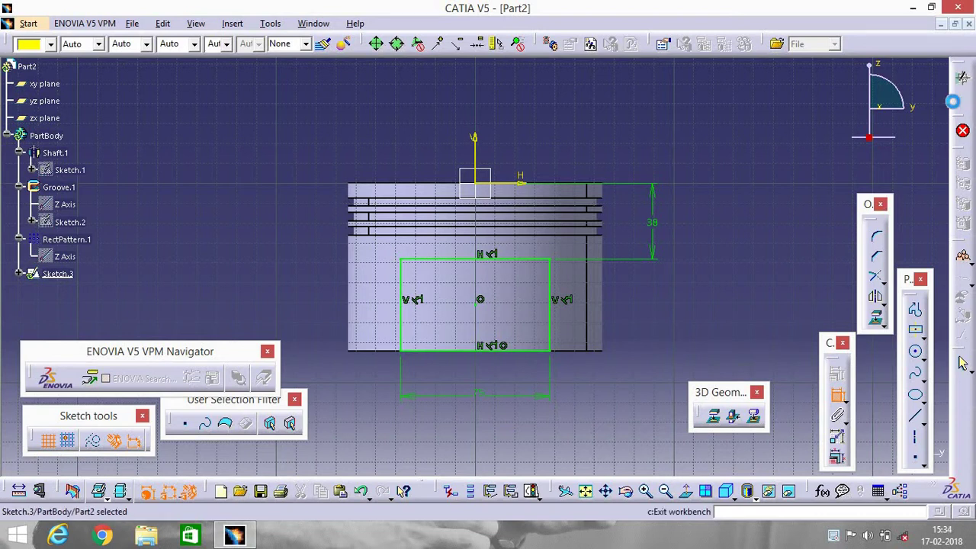
left_click(962, 77)
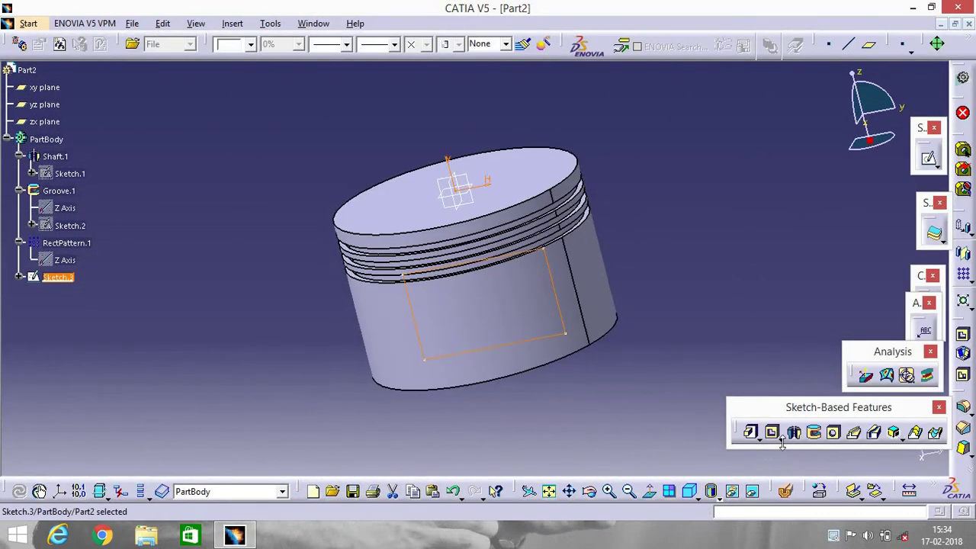
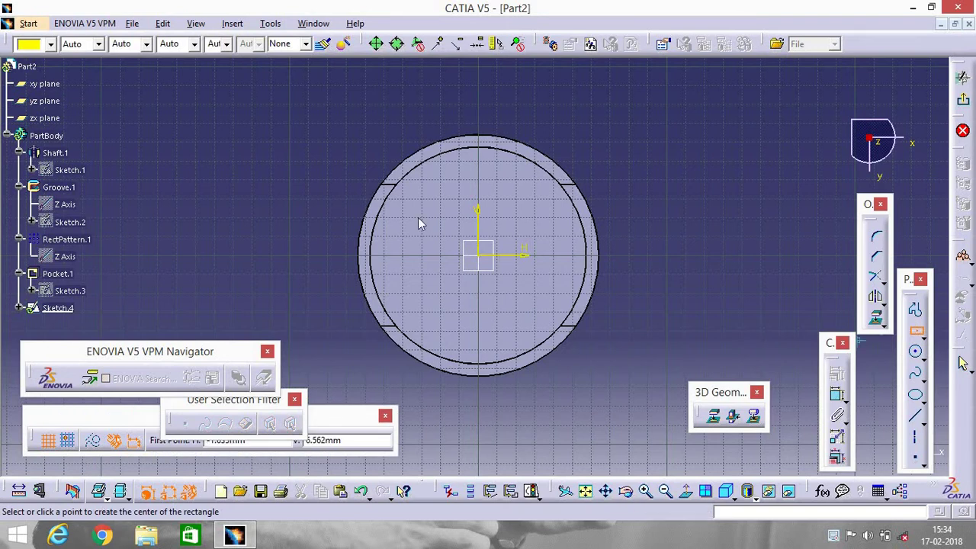
Draw an upright centered rectangle inside the piston's inner circle, left of the vertical axis, and set its inner edge 15 mm from that axis
left_click(427, 254)
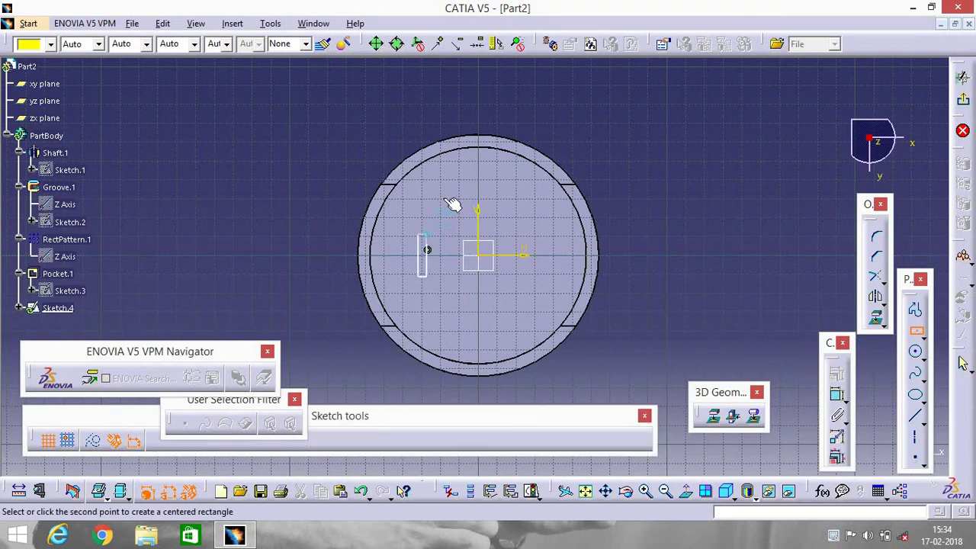
left_click(439, 207)
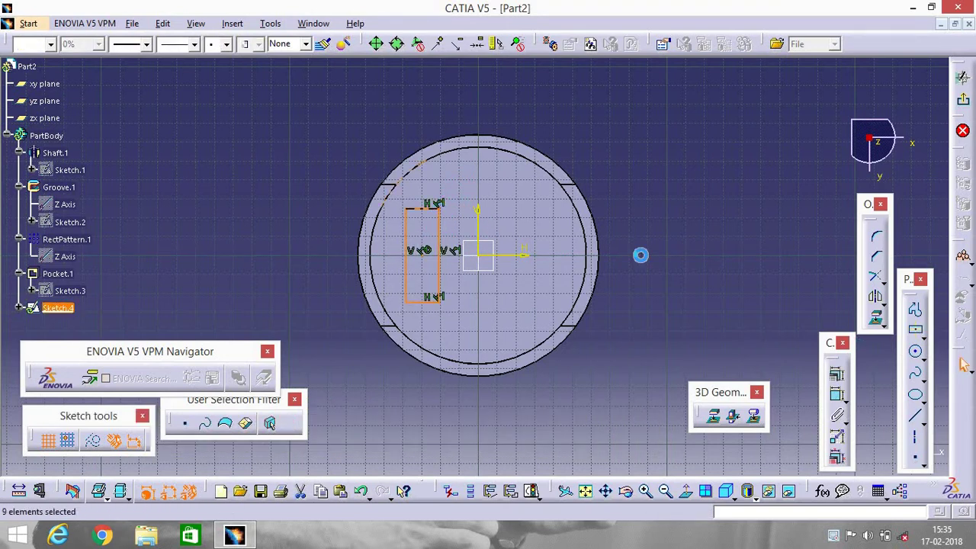
left_click(837, 392)
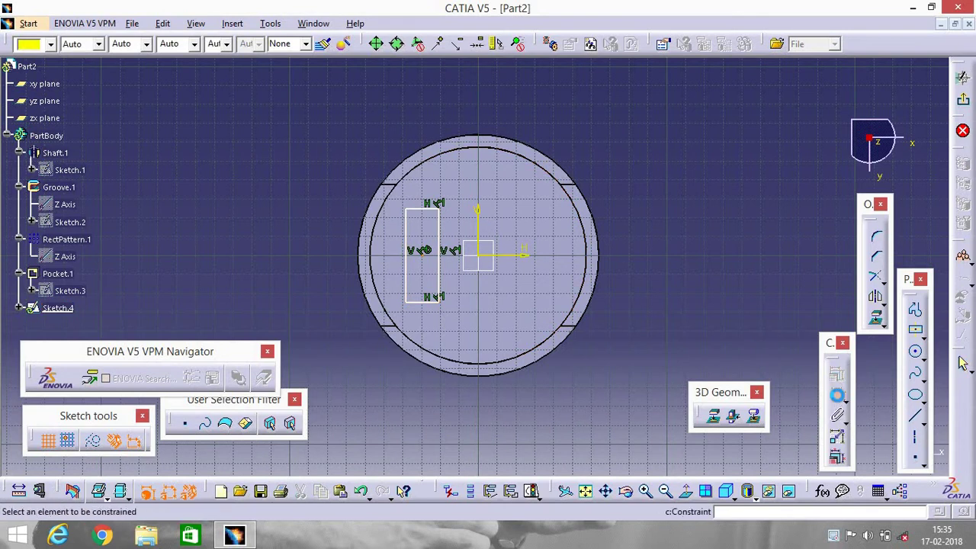
left_click(439, 266)
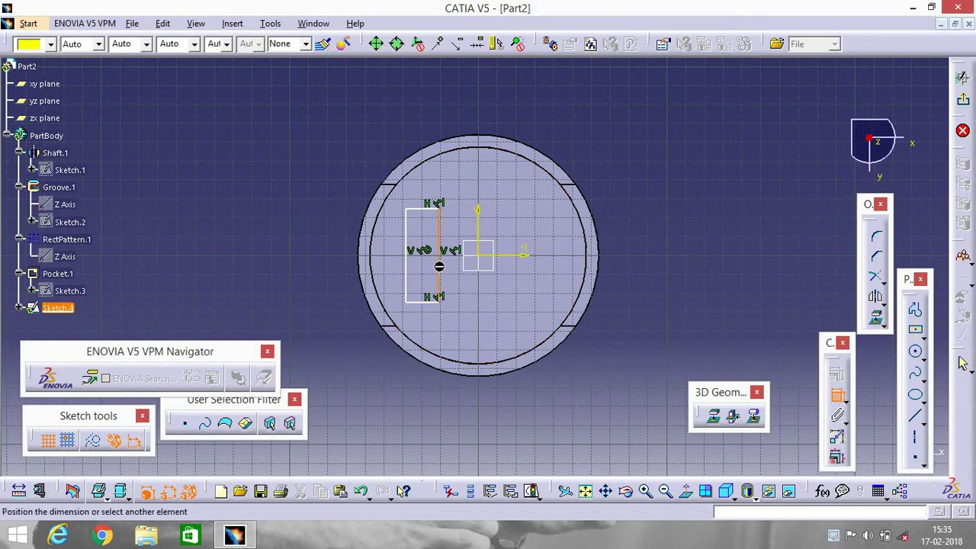
left_click(455, 166)
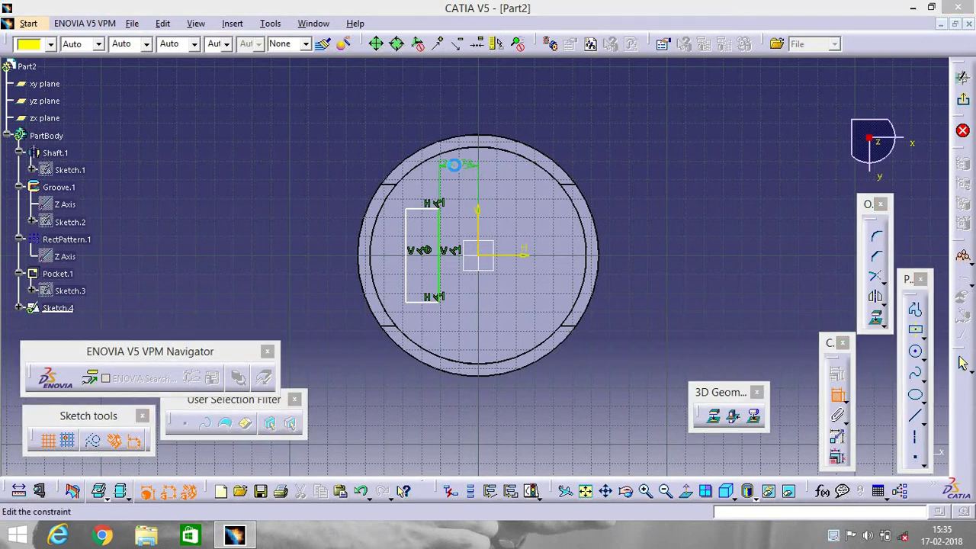
double_click(456, 173)
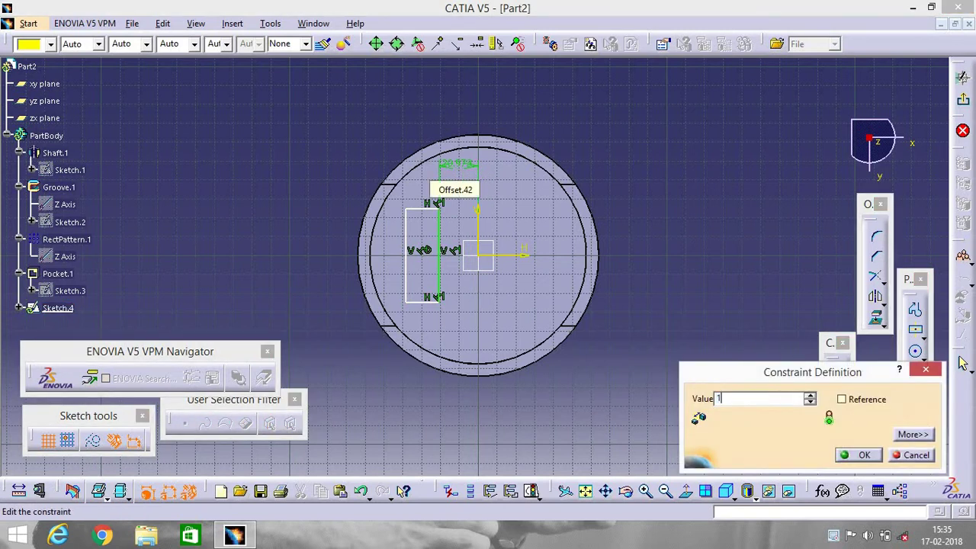
key("Return")
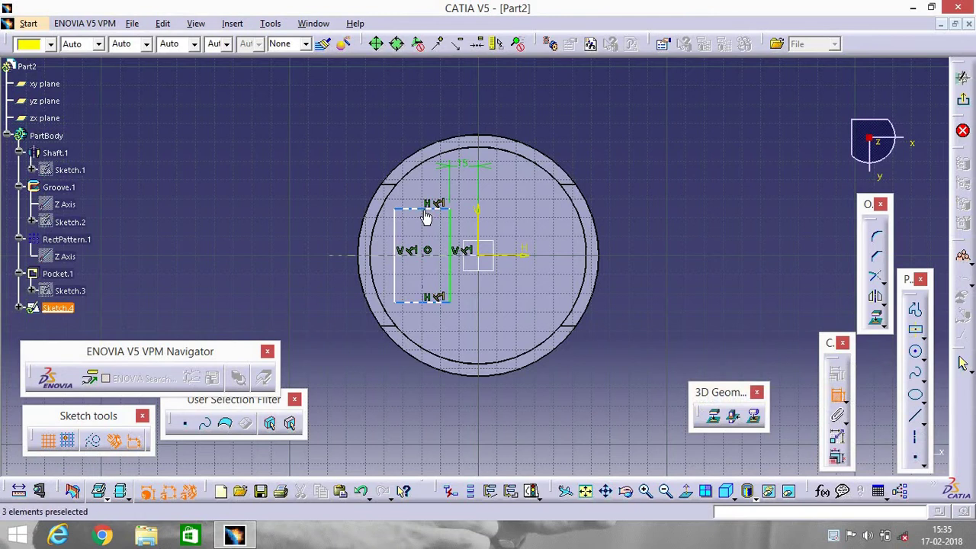
Dimension the new rectangle's width above the piston outline and its height to the left of it
left_click(419, 166)
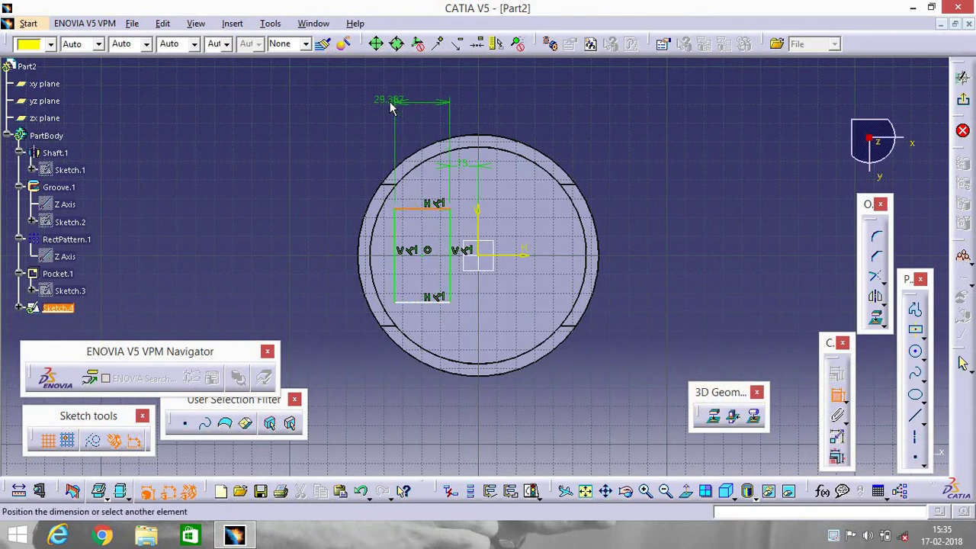
left_click(390, 108)
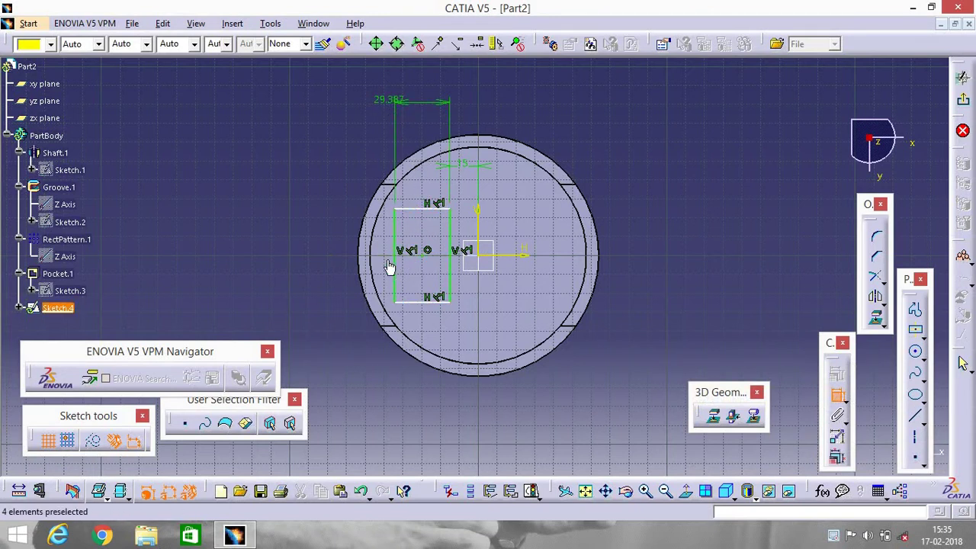
left_click(388, 260)
left_click(301, 248)
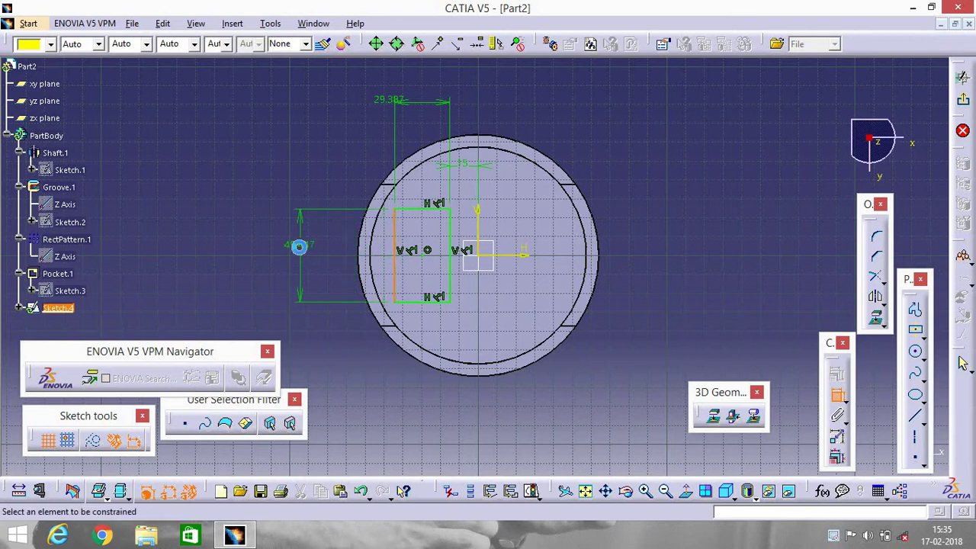
Set the upright rectangle's width to 12 mm and its height to 50 mm
double_click(416, 103)
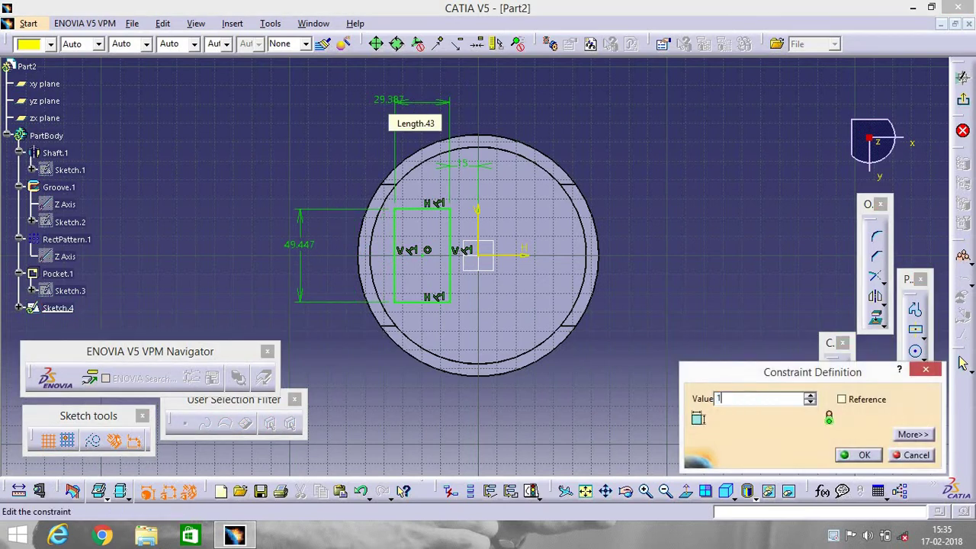
key("Return")
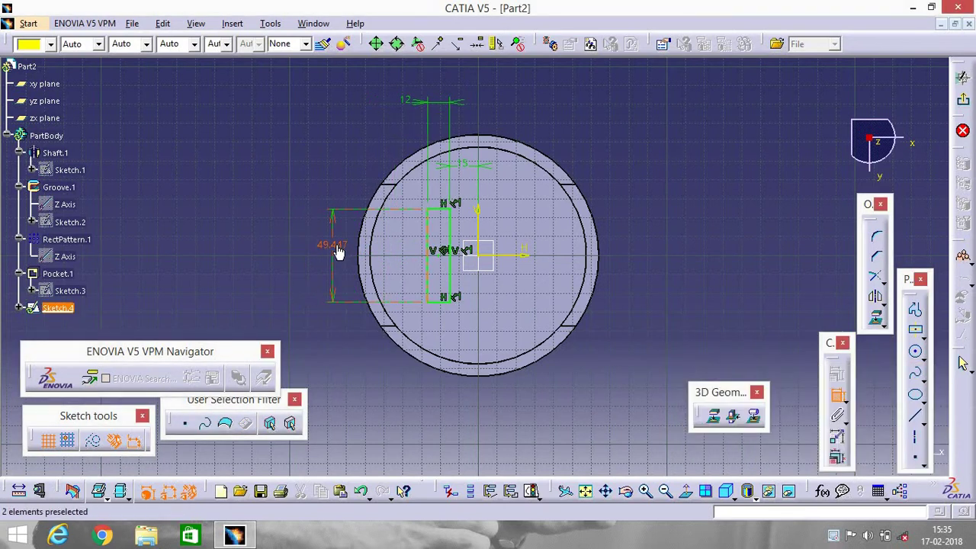
double_click(339, 253)
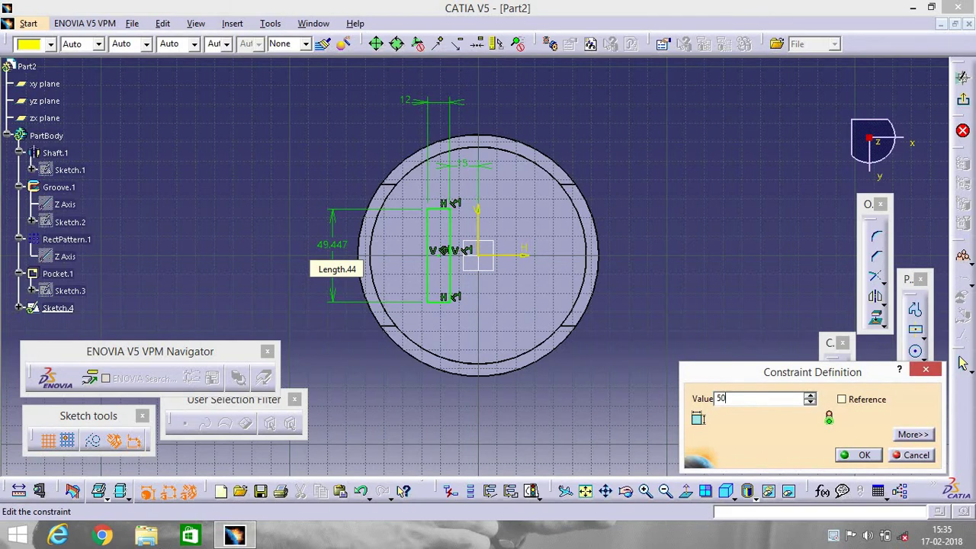
type("50")
key("Return")
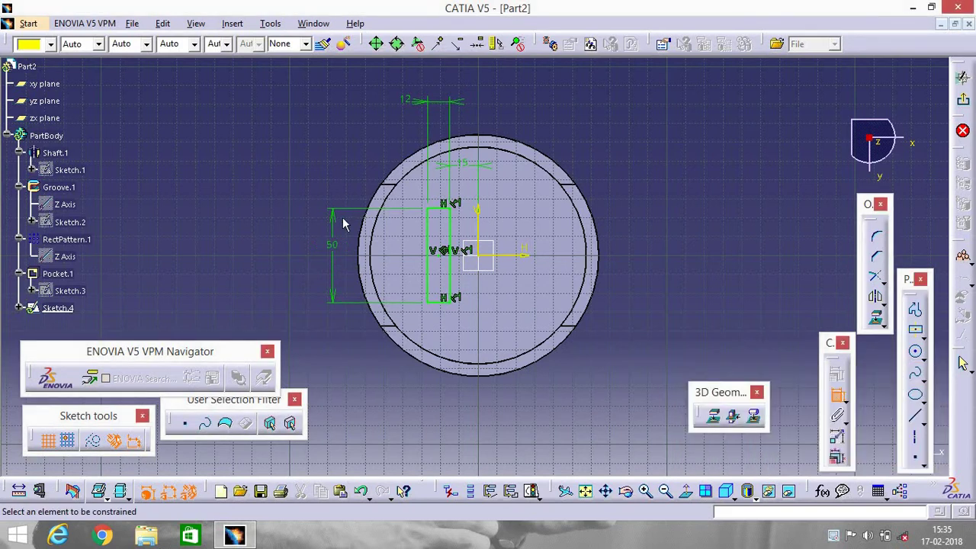
Change the upright rectangle's width to 13 mm
double_click(427, 100)
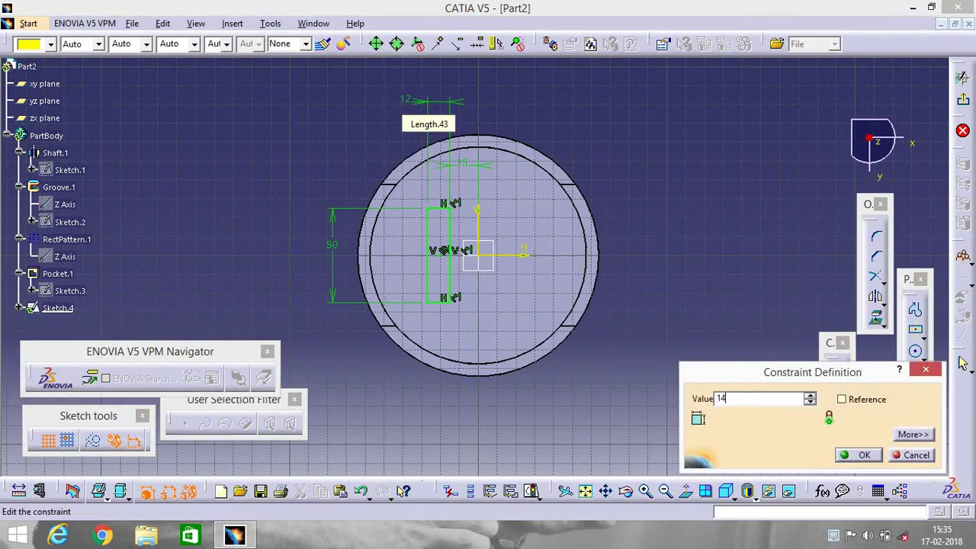
type("13")
key("Return")
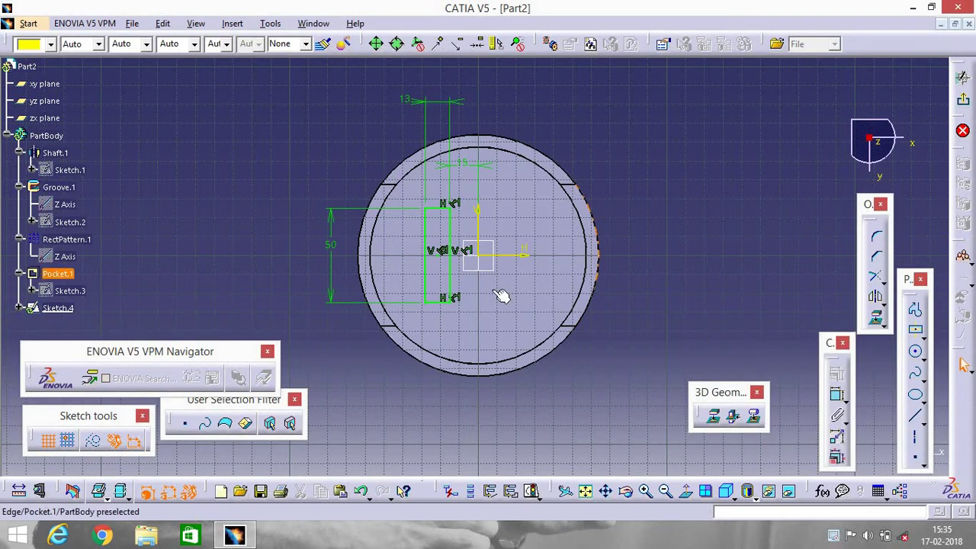
Mirror the whole rectangle about the sketch's vertical axis
left_click(452, 288)
left_click(425, 279, "ctrl")
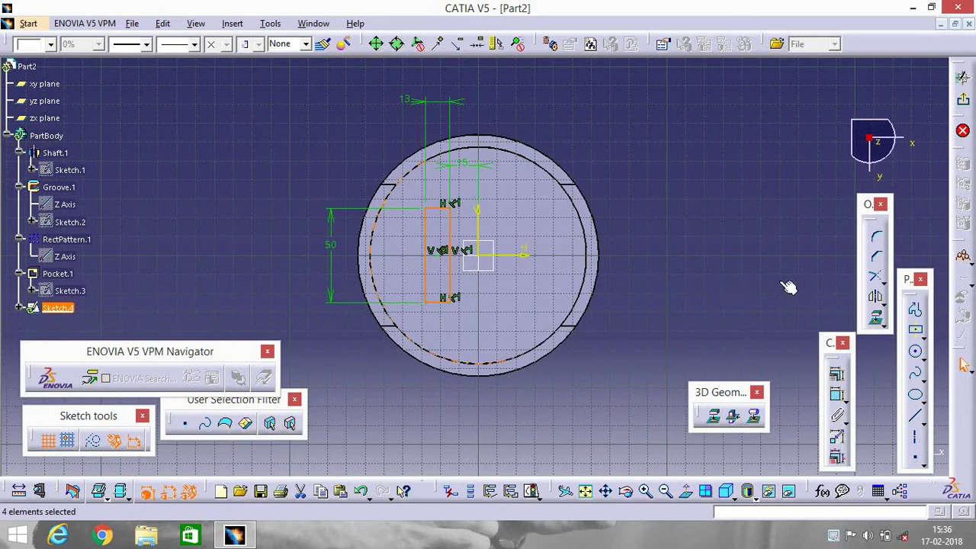
left_click(875, 297)
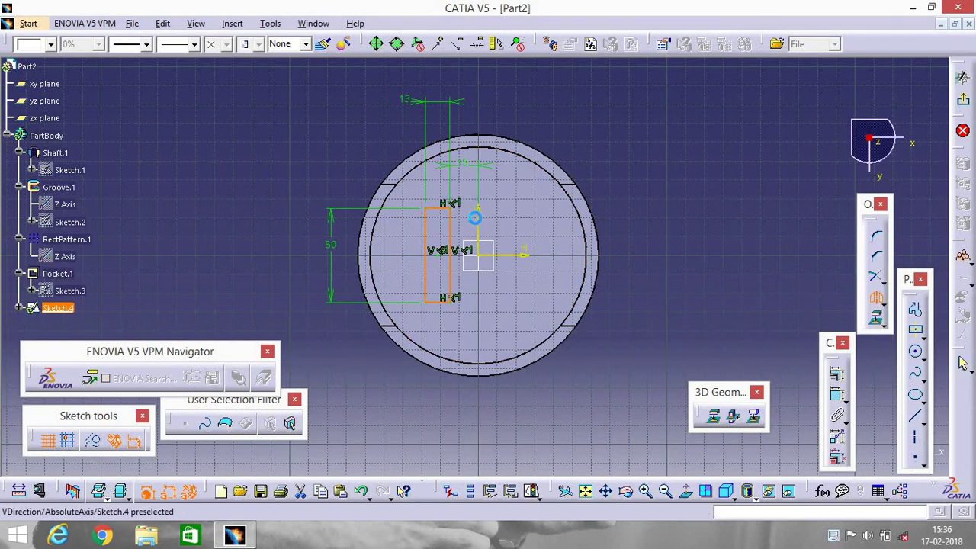
left_click(474, 219)
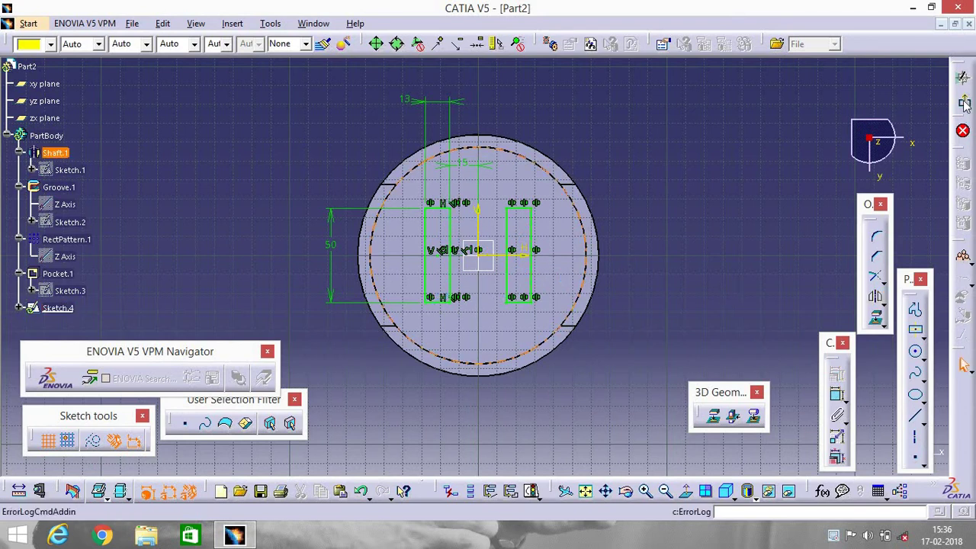
Exit the sketch and pad both rectangles 64 mm to form two bosses inside the piston
left_click(964, 365)
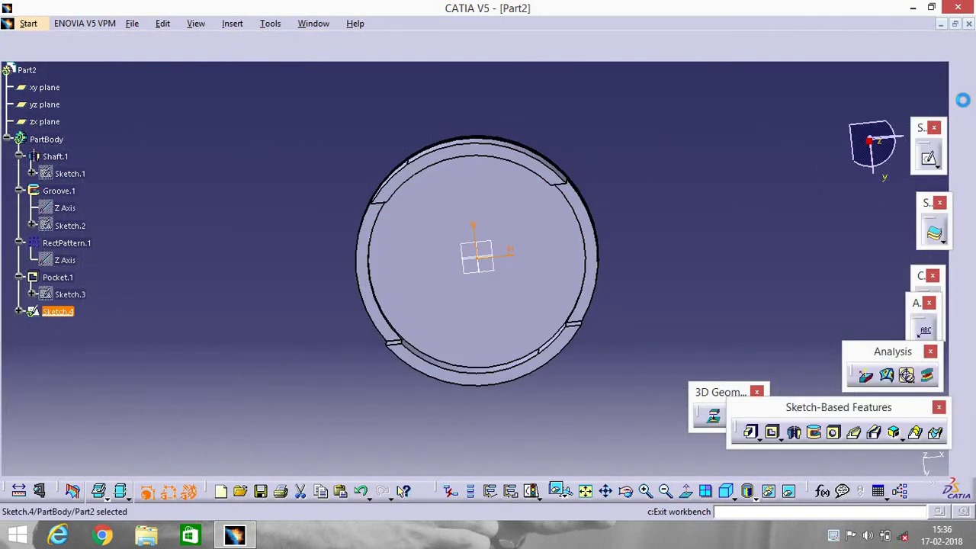
left_click(751, 432)
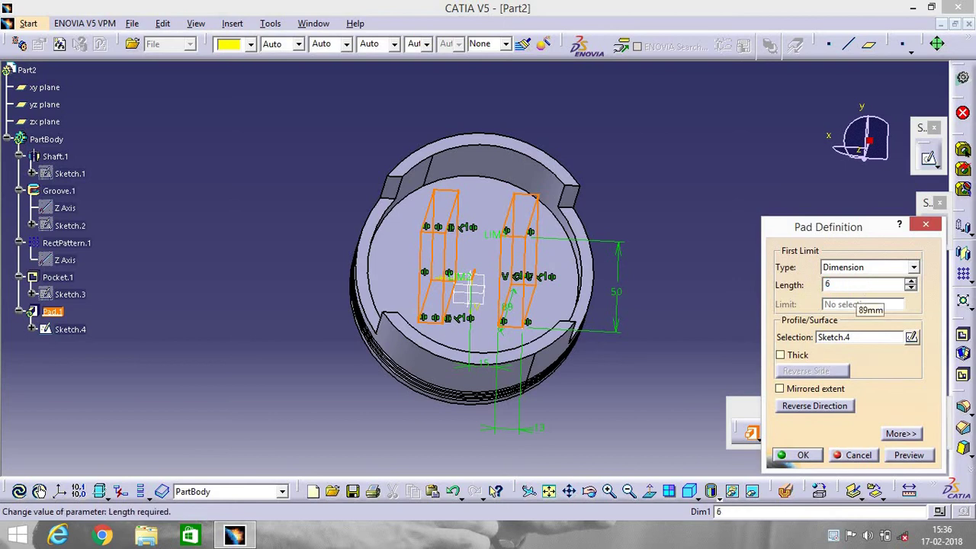
key("Return")
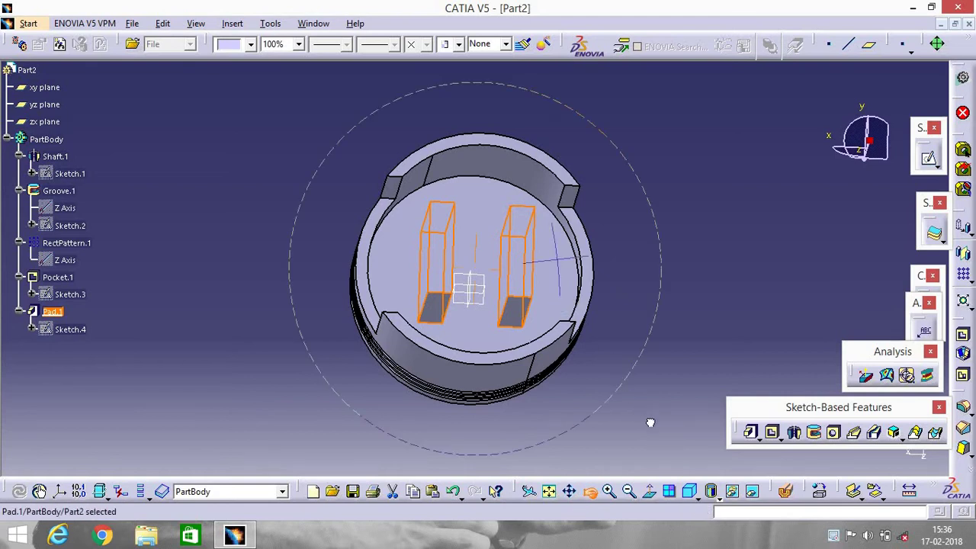
Start a sketch on a boss's broad outer face and draw a circle about 24 mm in diameter, centered on the vertical axis
left_click_drag(650, 423, 658, 434)
left_click(541, 337)
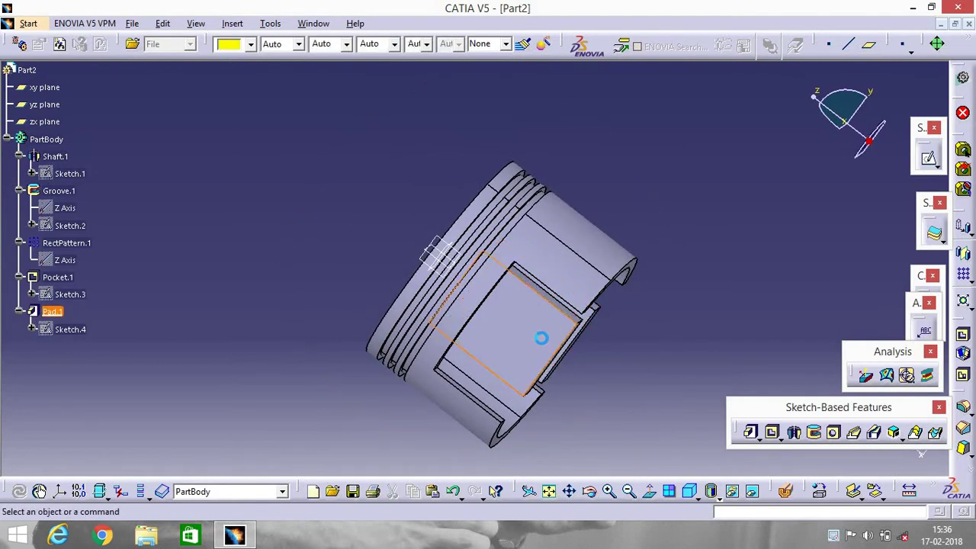
left_click(930, 160)
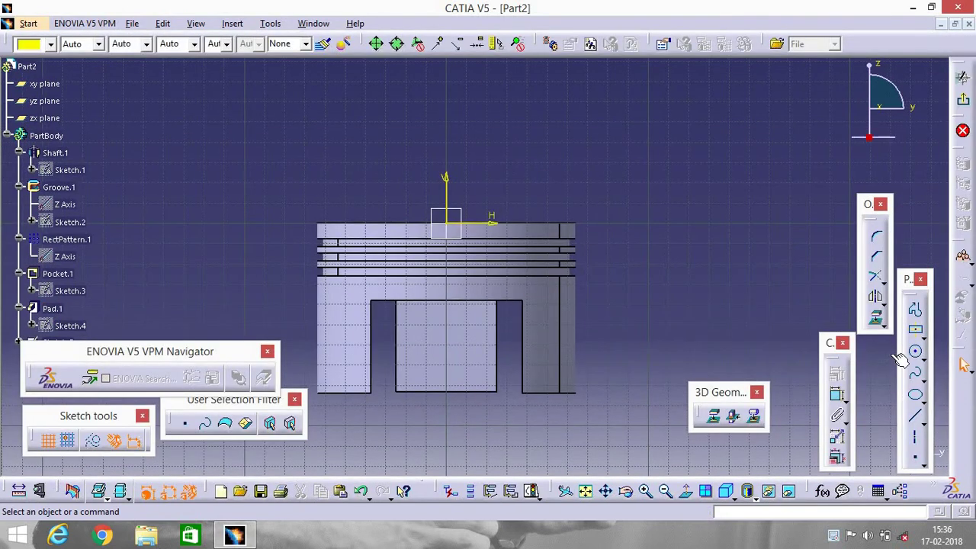
left_click(915, 351)
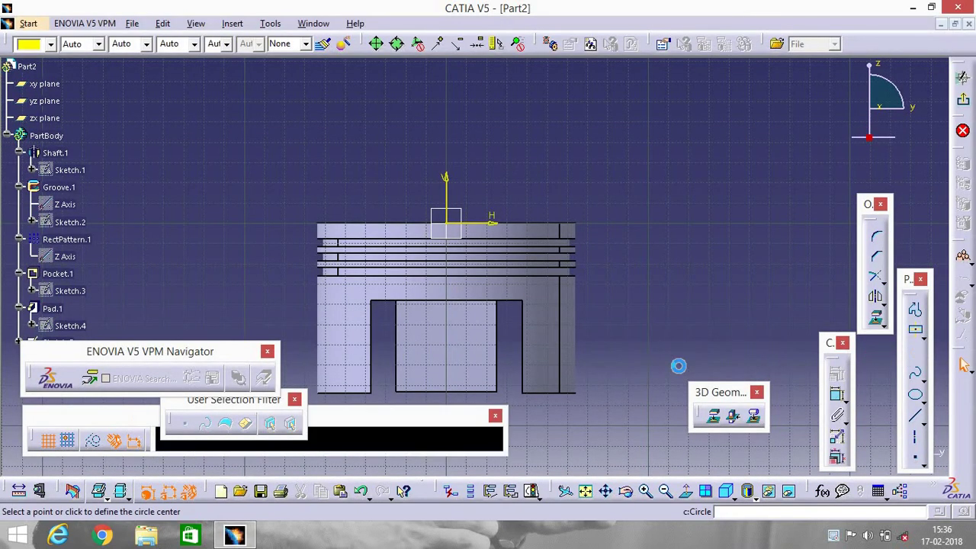
left_click(449, 346)
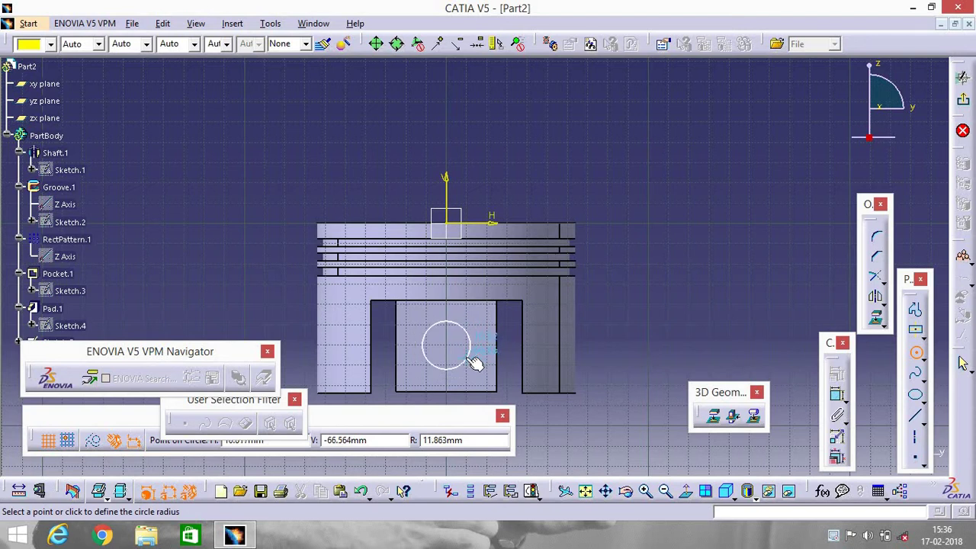
left_click(464, 355)
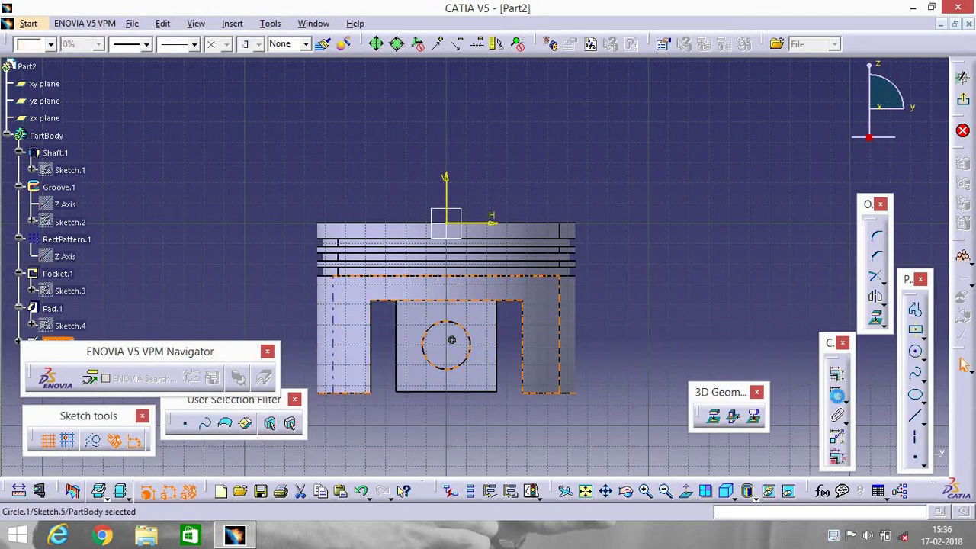
Dimension the circle on the boss face and set its diameter to 23 mm
left_click(836, 394)
left_click(508, 414)
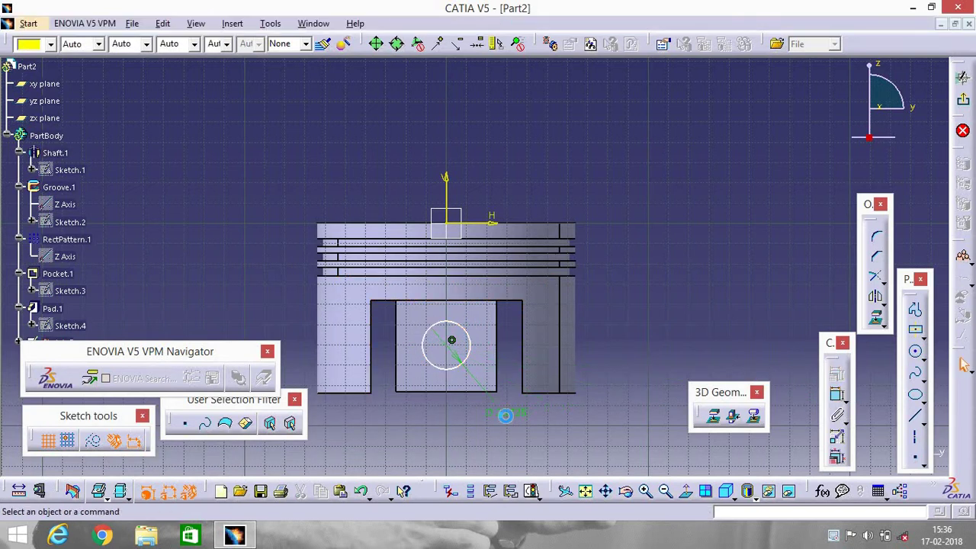
left_click(505, 415)
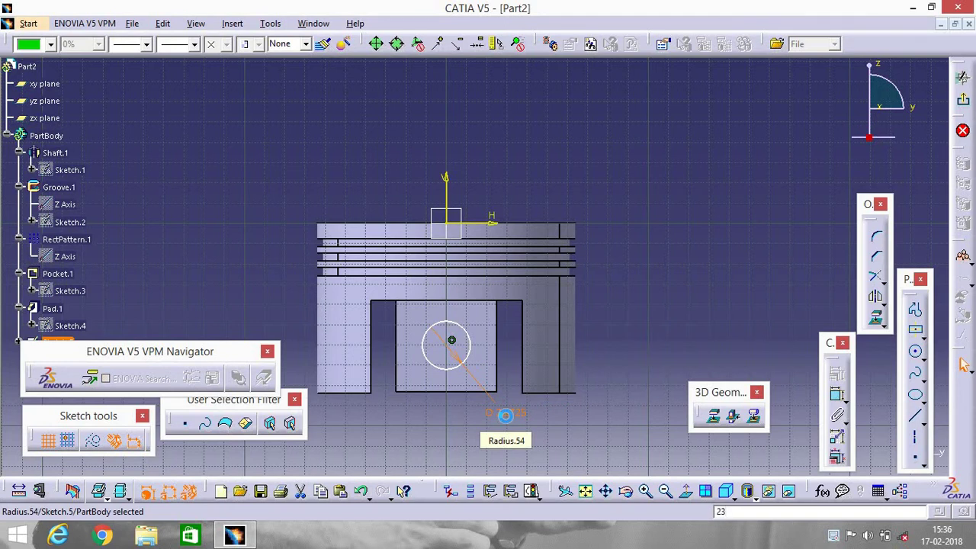
double_click(505, 416)
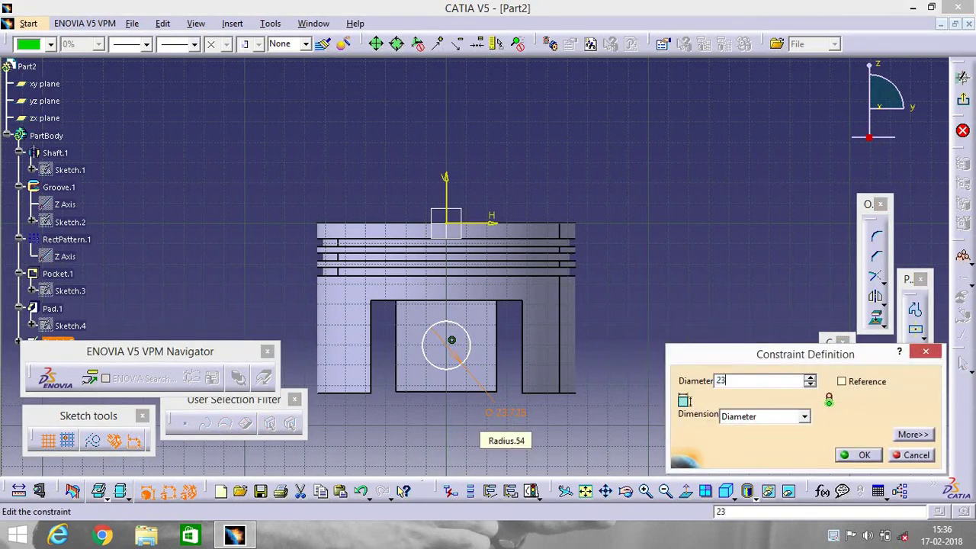
type("23")
key("Return")
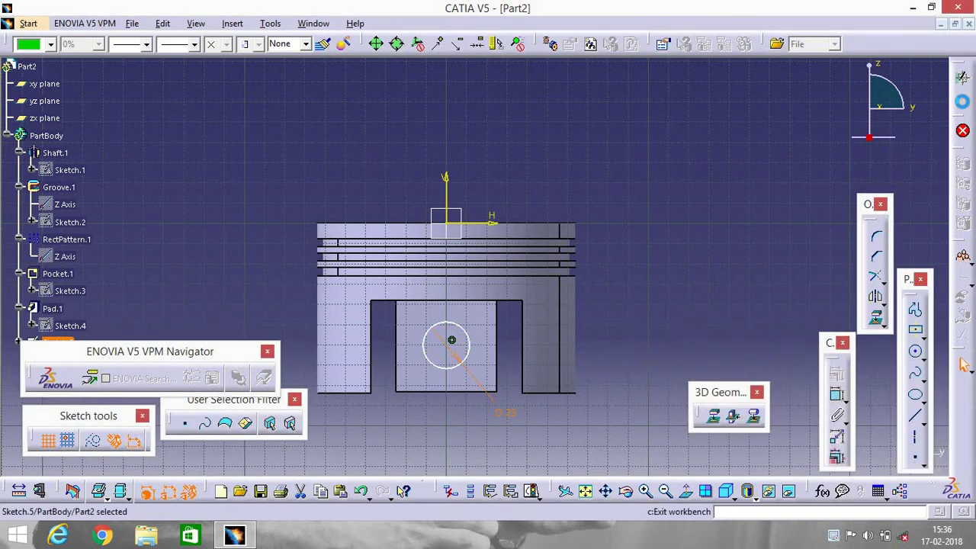
Exit the sketch and cut the circle through both bosses as a pocket with the limit type Up to last
left_click(963, 364)
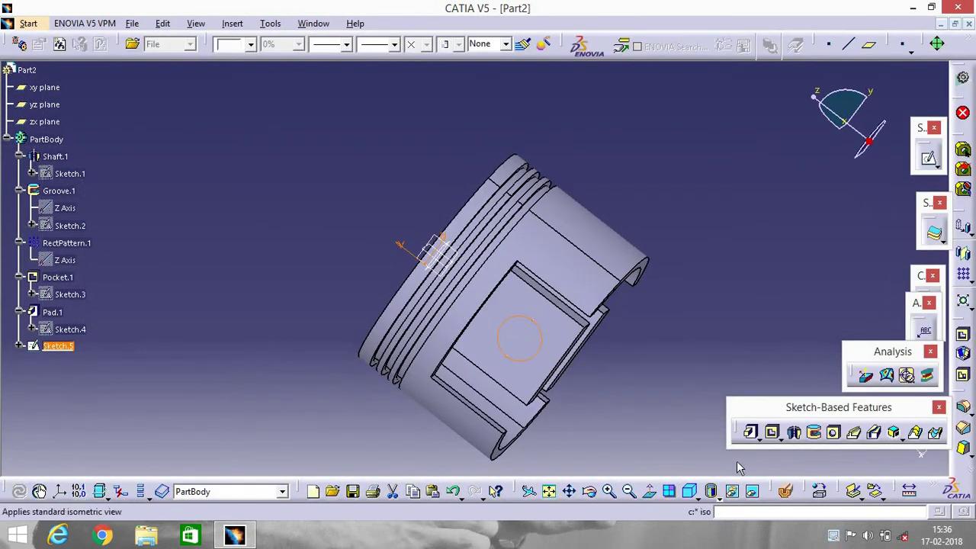
left_click(772, 433)
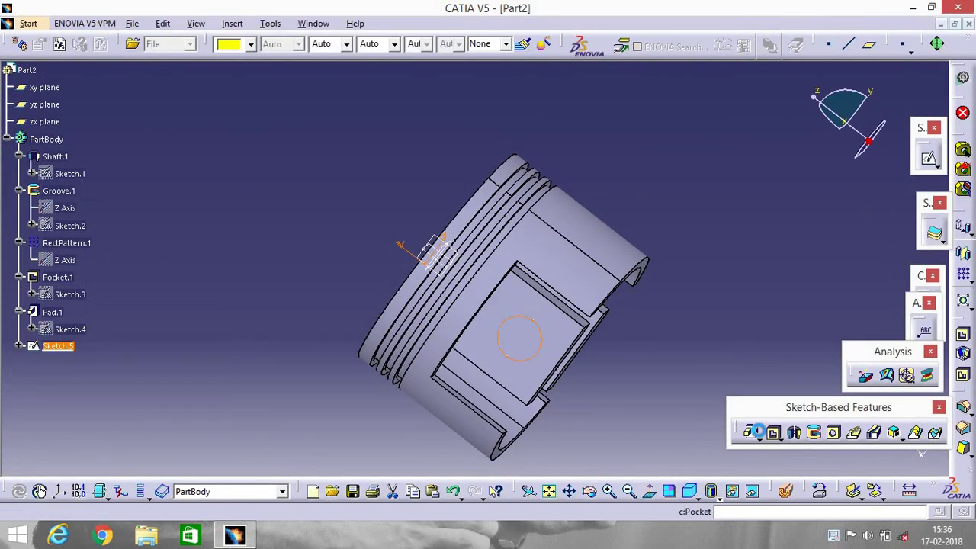
left_click(914, 268)
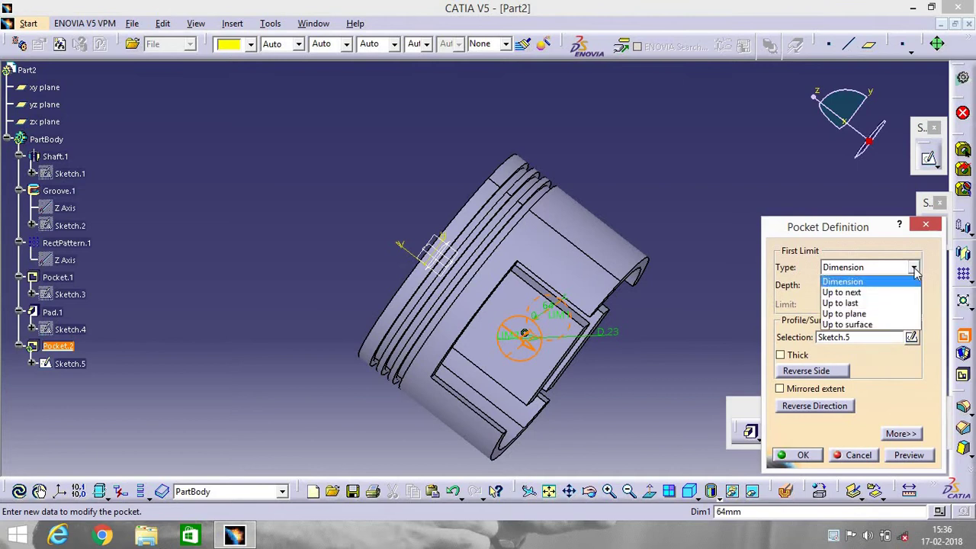
left_click(846, 301)
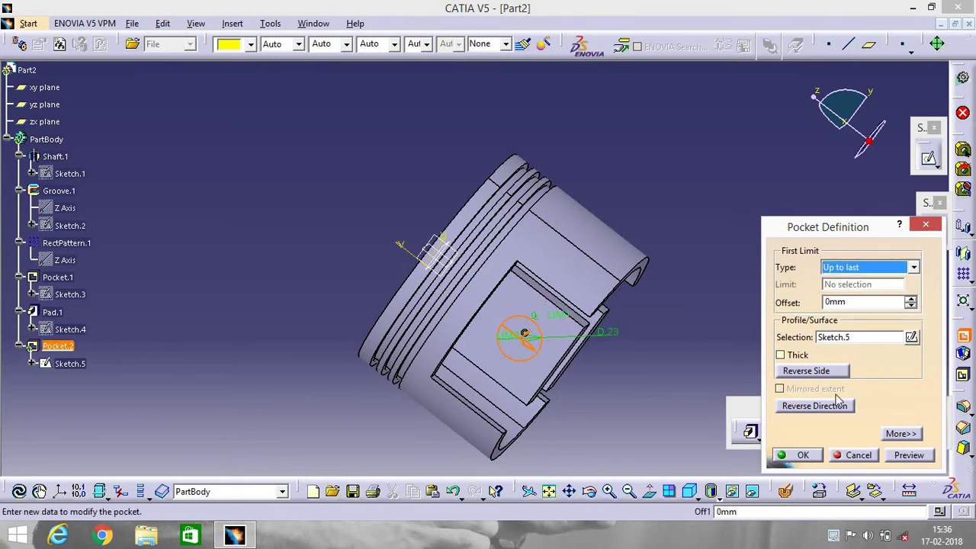
left_click(793, 457)
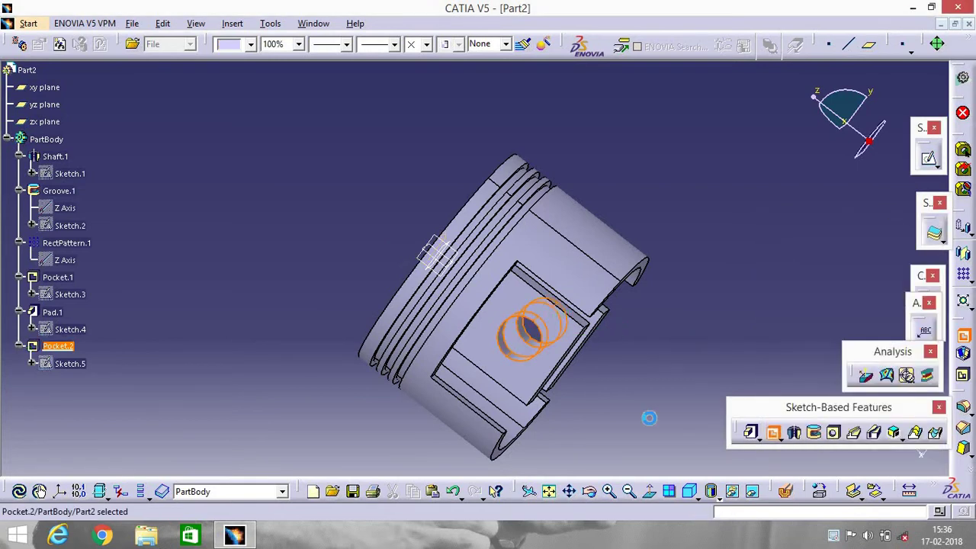
Fillet the four inner corner edges of the skirt cutouts with a 27 mm radius
left_click(619, 469)
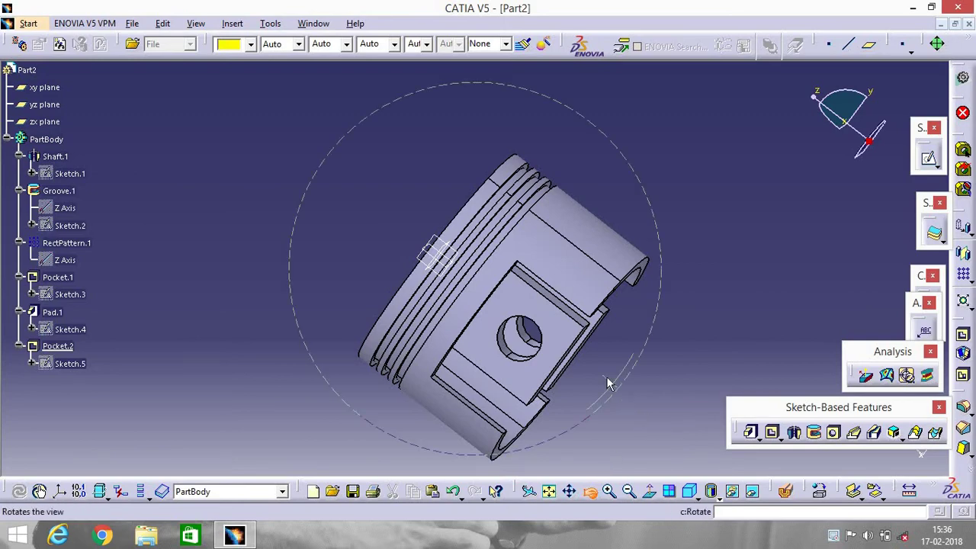
left_click_drag(607, 384, 557, 262)
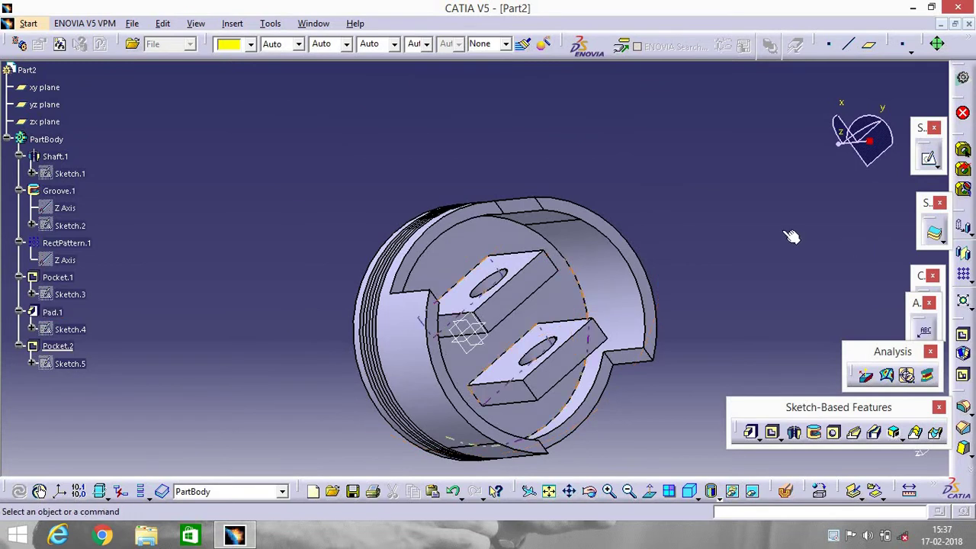
left_click(499, 206)
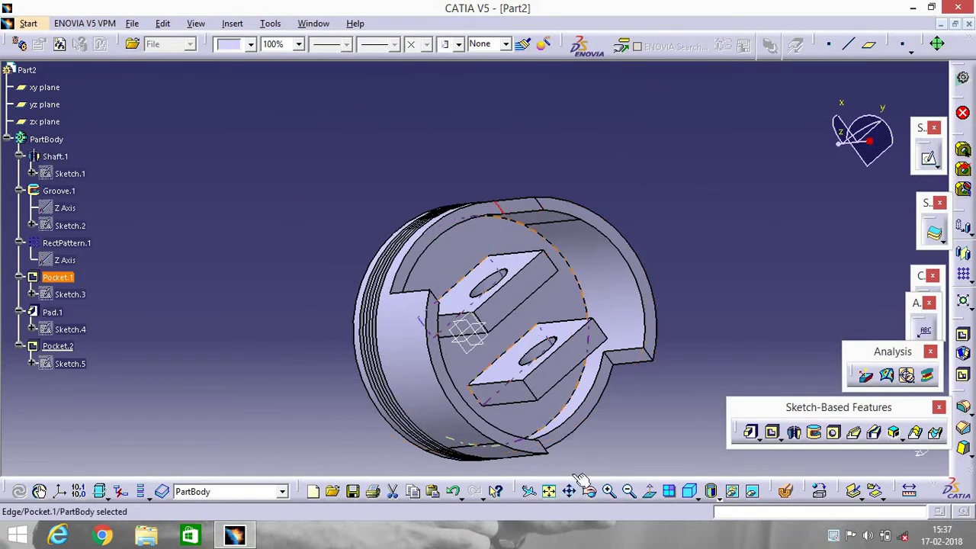
left_click_drag(514, 322, 603, 324)
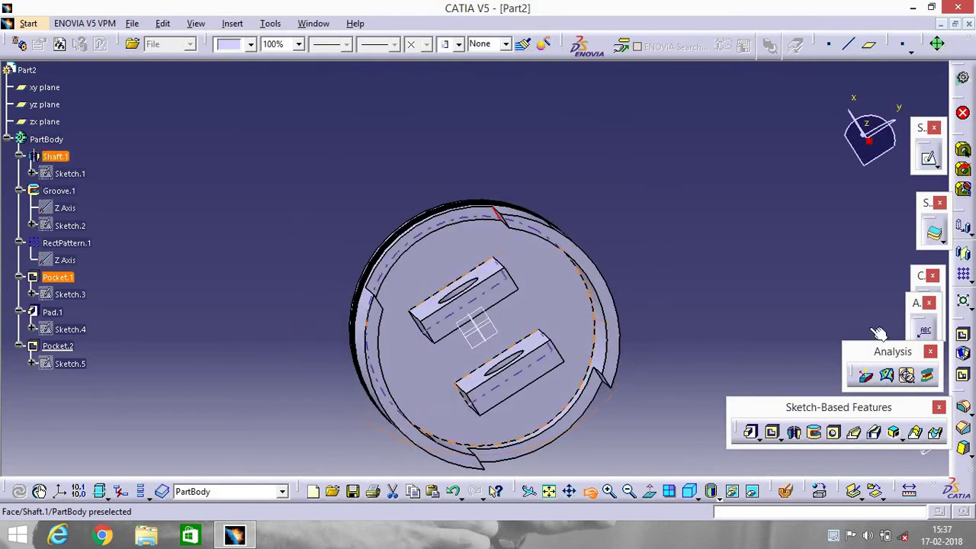
left_click(963, 408)
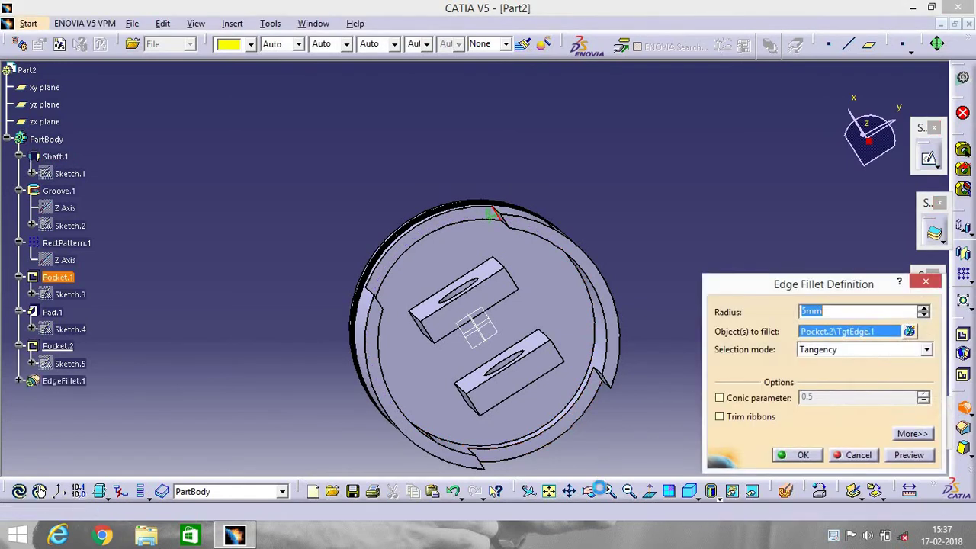
left_click(593, 494)
left_click_drag(567, 327, 442, 266)
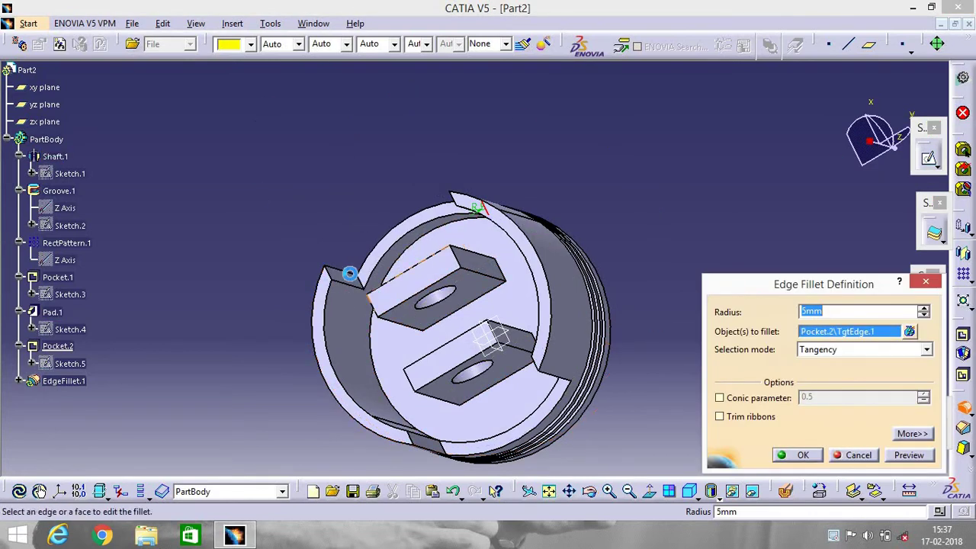
left_click(360, 280)
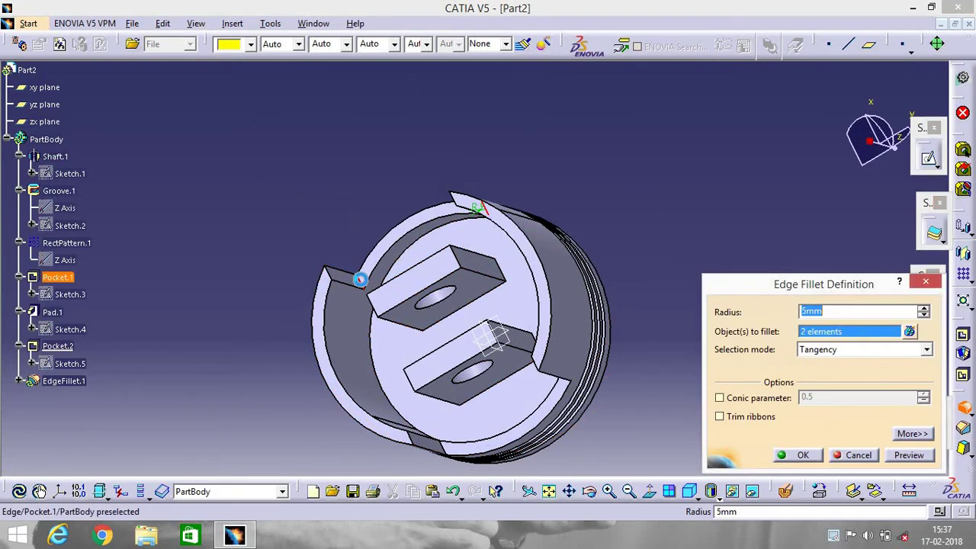
left_click(448, 453)
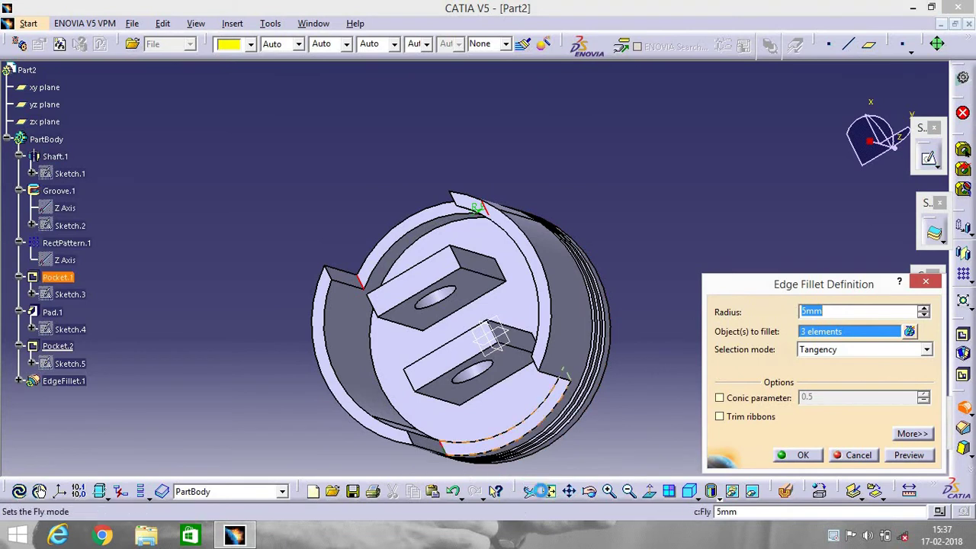
left_click(589, 491)
left_click_drag(638, 349, 356, 149)
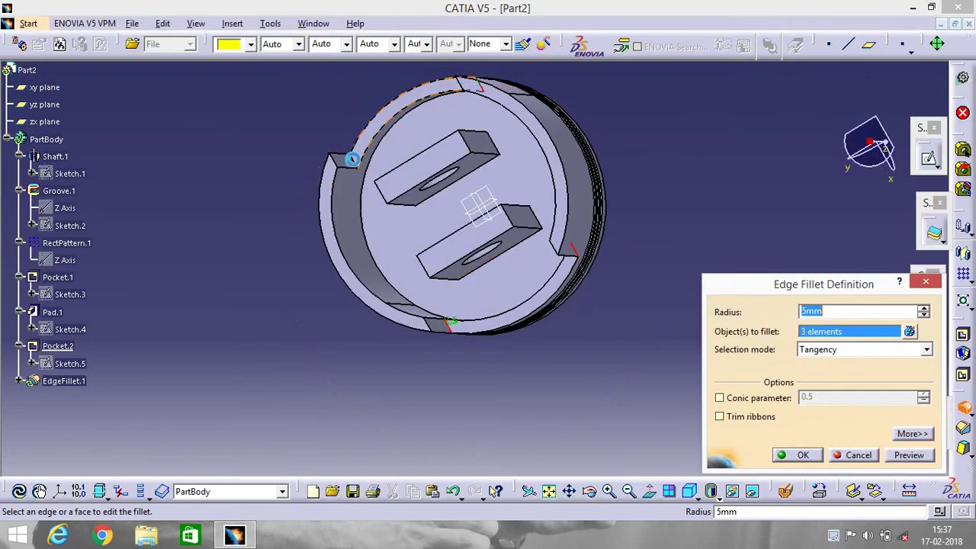
left_click(353, 160)
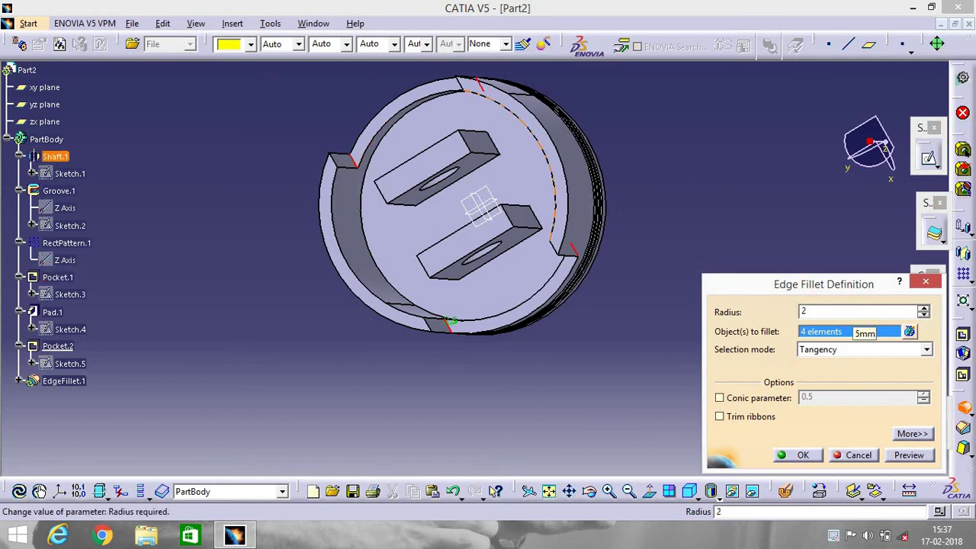
type("7")
left_click(797, 455)
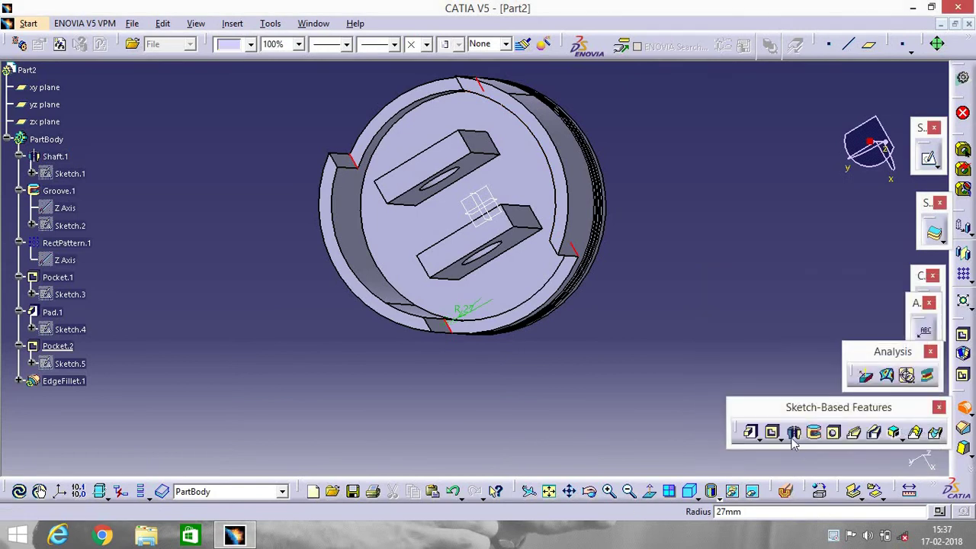
left_click(713, 297)
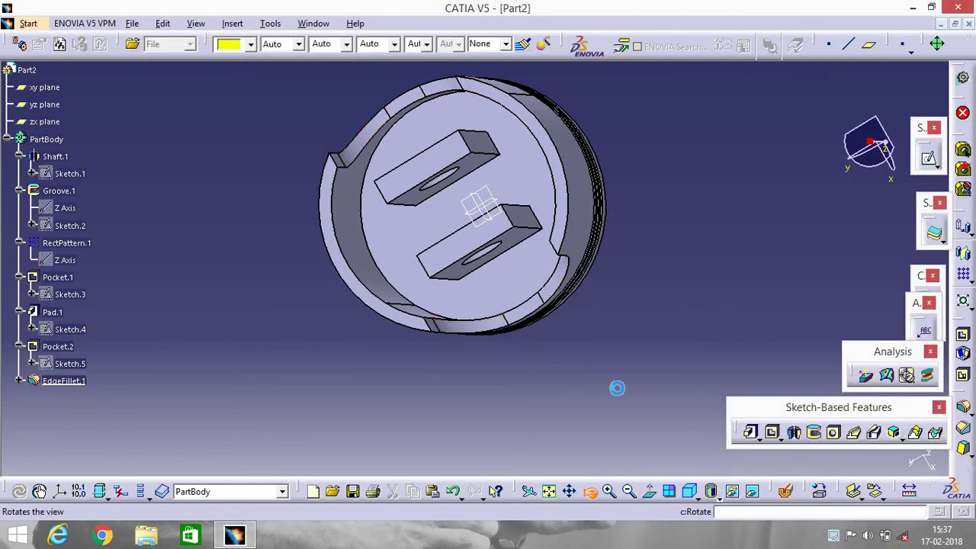
Fillet the four outer corner edges of the skirt walls at the piston's open end with a 12 mm radius
left_click_drag(652, 365, 616, 164)
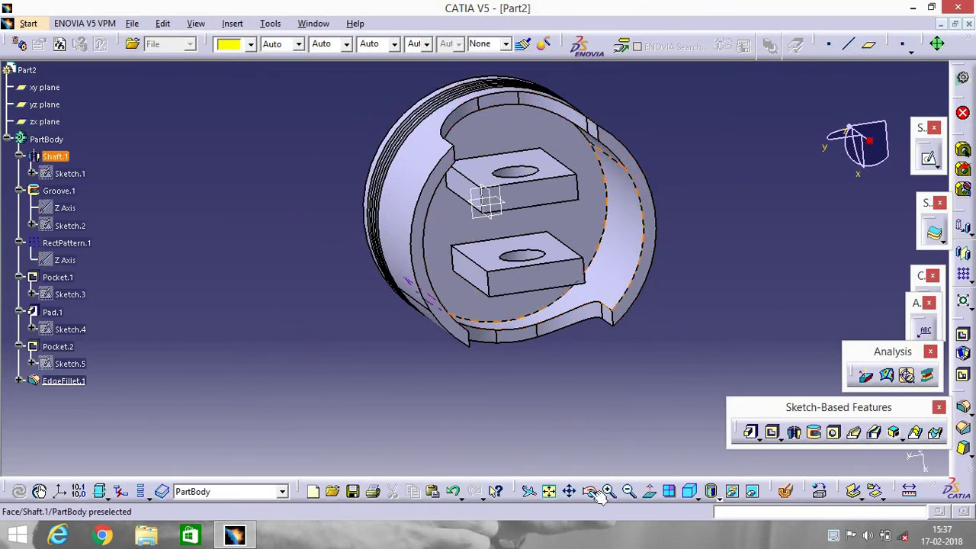
left_click_drag(623, 342, 646, 231)
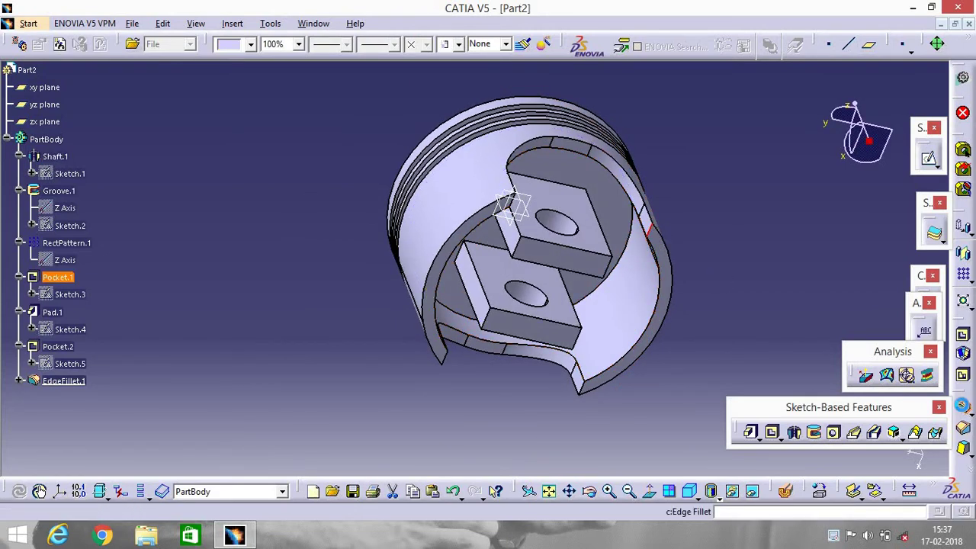
left_click(962, 406)
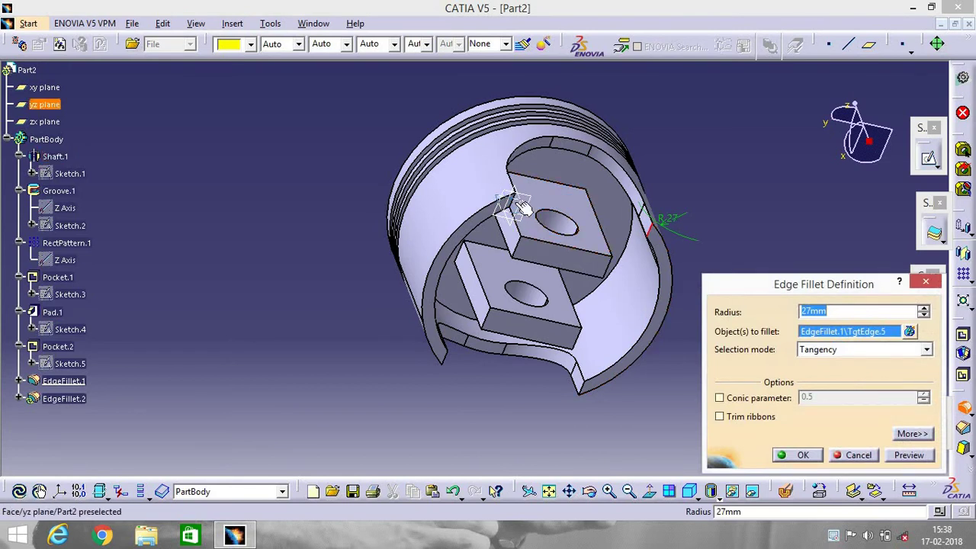
left_click(590, 491)
left_click_drag(510, 279, 500, 232)
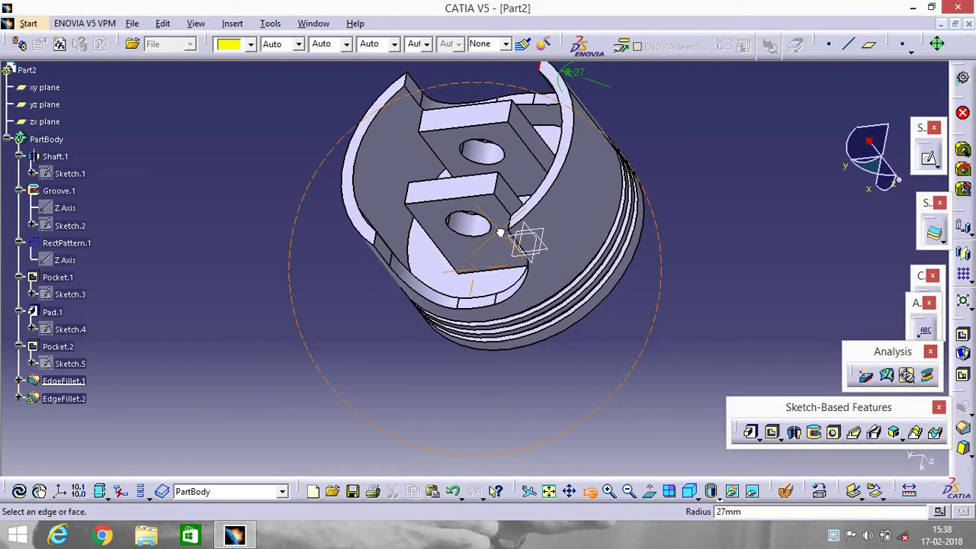
left_click(410, 84)
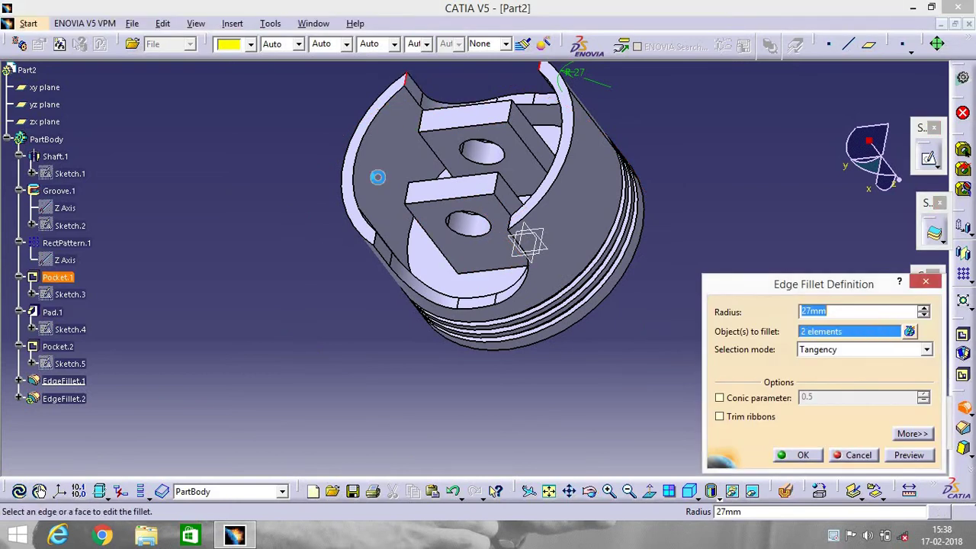
left_click(374, 232)
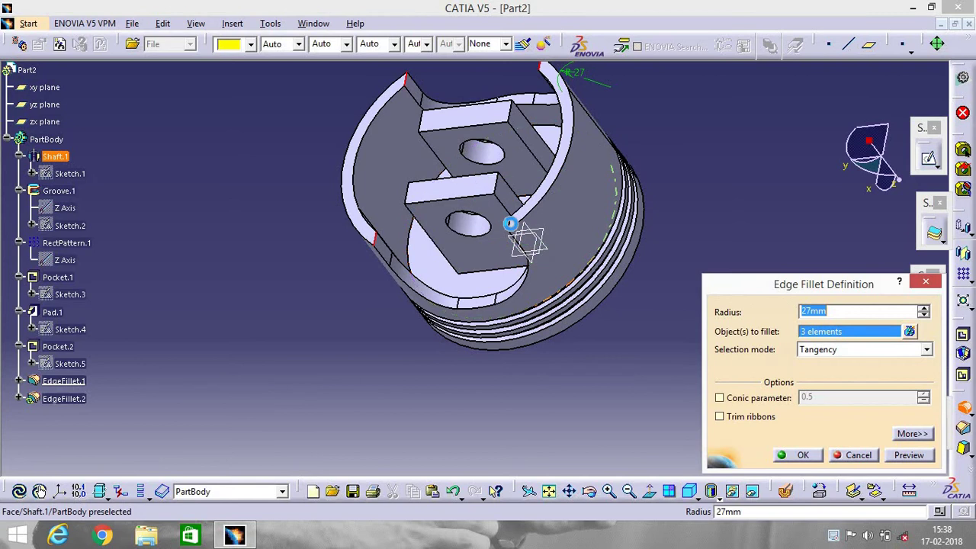
left_click(508, 221)
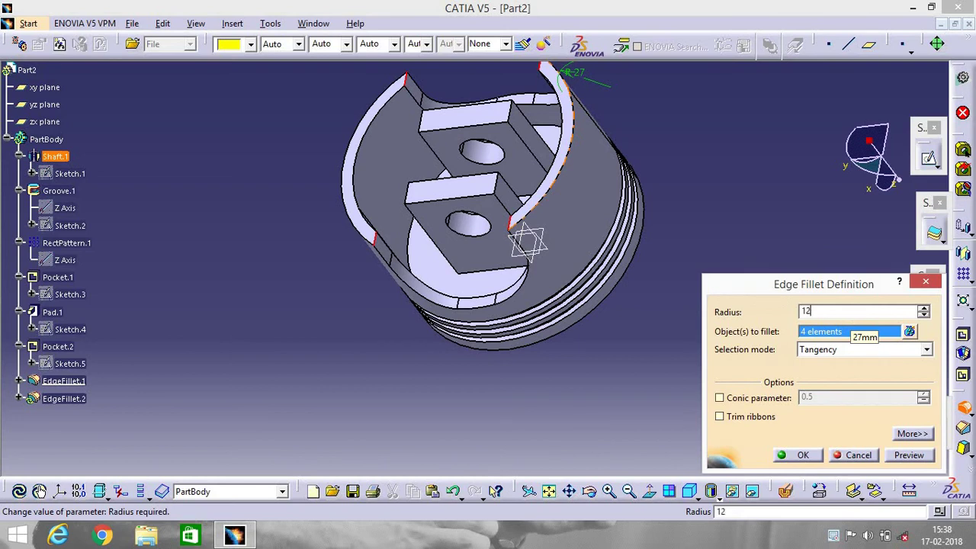
key("Return")
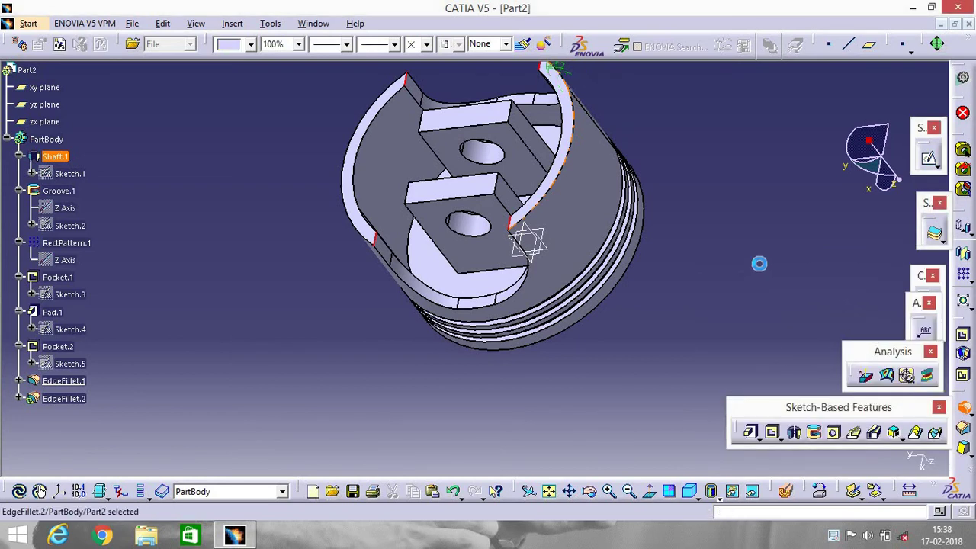
left_click(760, 264)
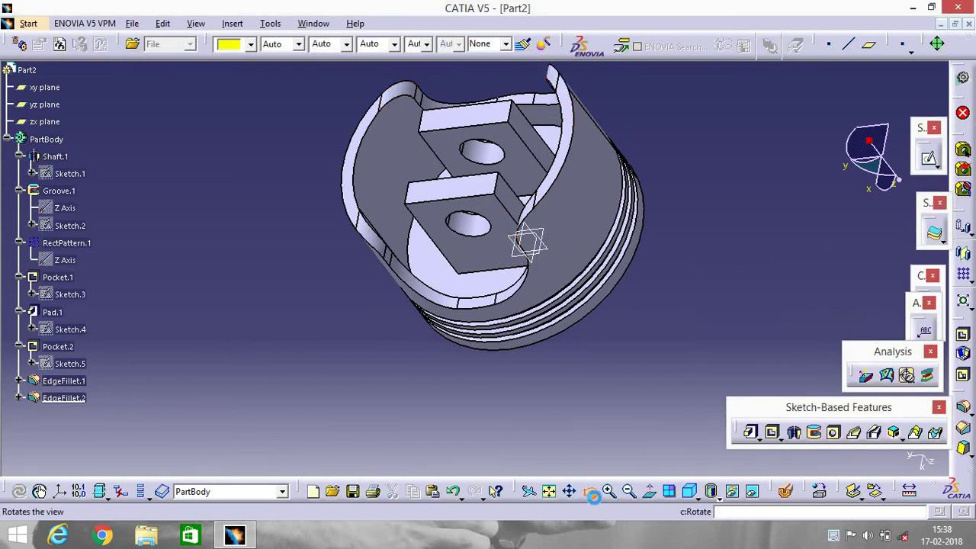
Fillet the four free corner edges of the two pin bosses with a 12 mm radius
left_click_drag(646, 313, 765, 327)
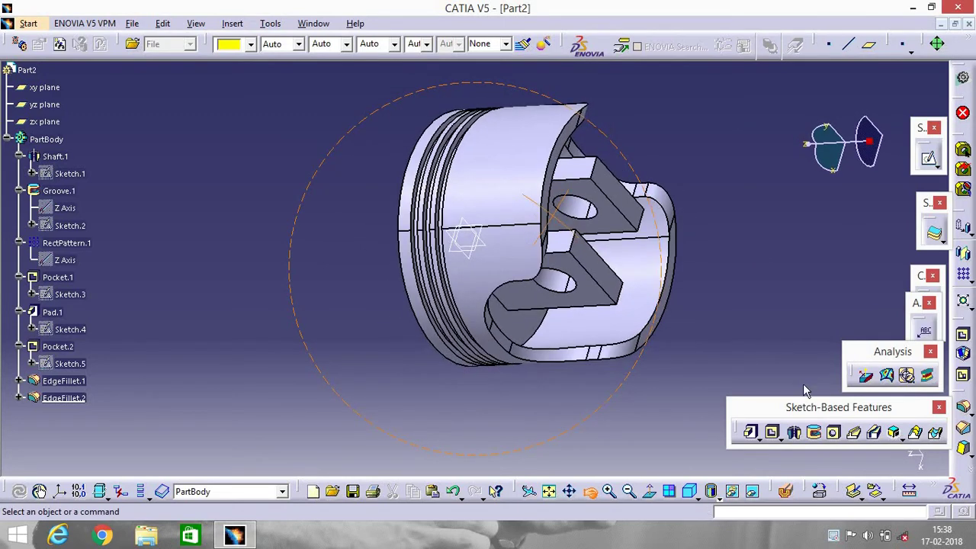
left_click_drag(807, 392, 564, 396)
left_click_drag(617, 381, 775, 371)
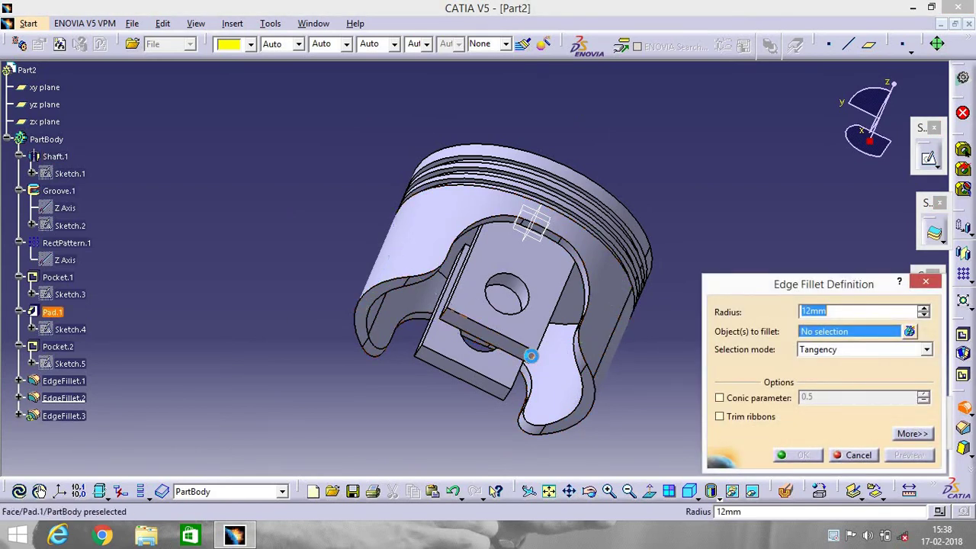
left_click(530, 355)
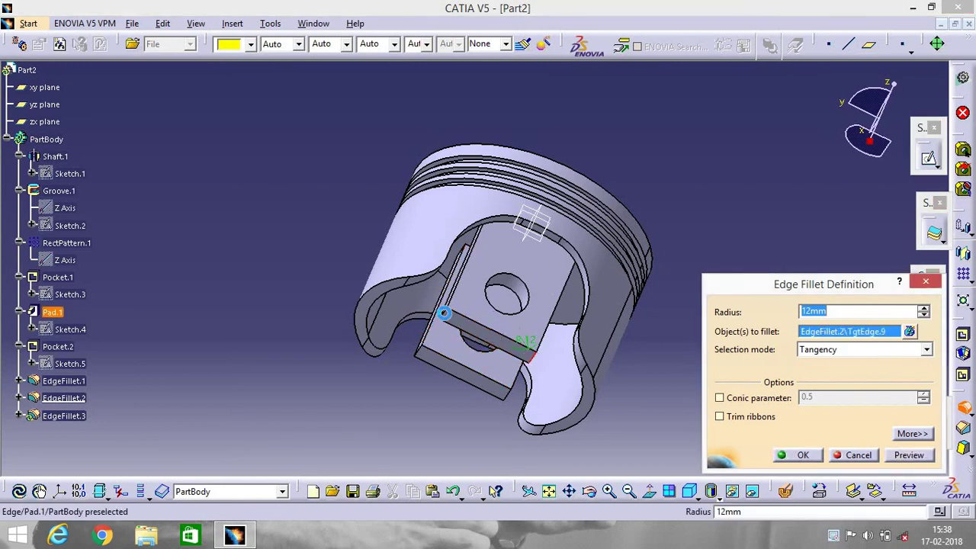
left_click(436, 314)
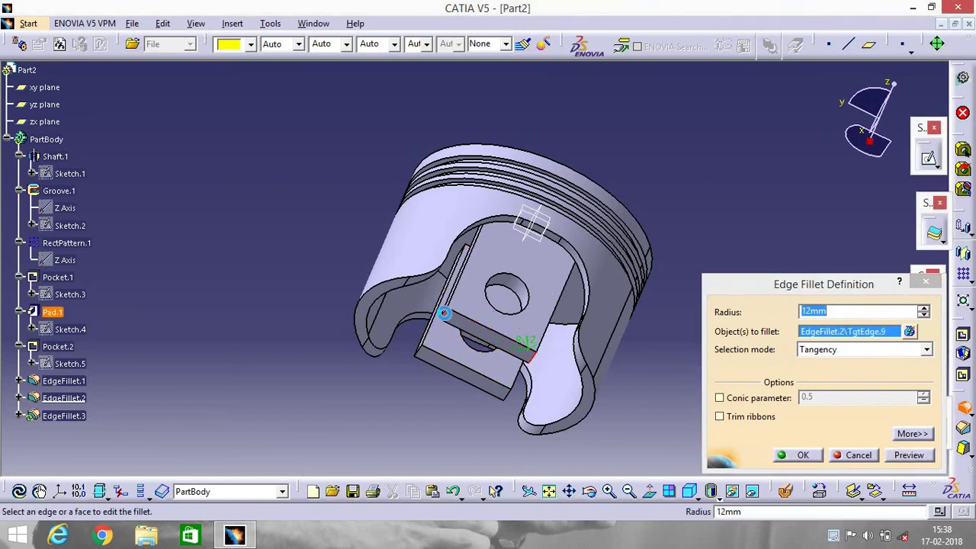
left_click(416, 355)
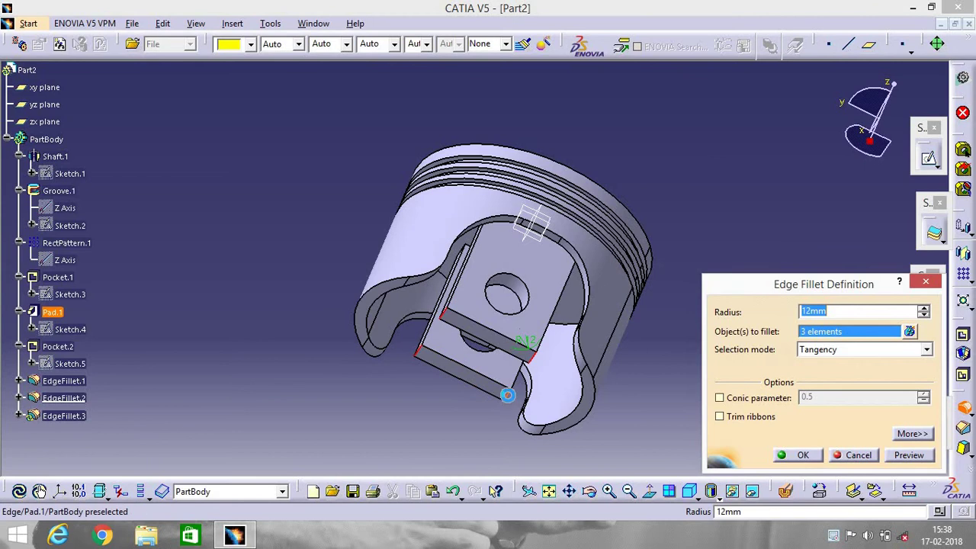
left_click(506, 394)
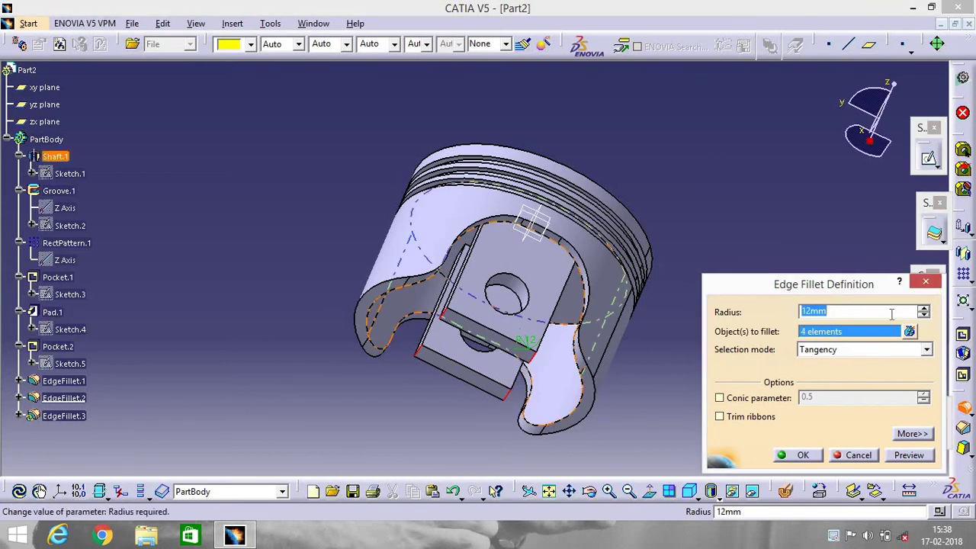
left_click(800, 455)
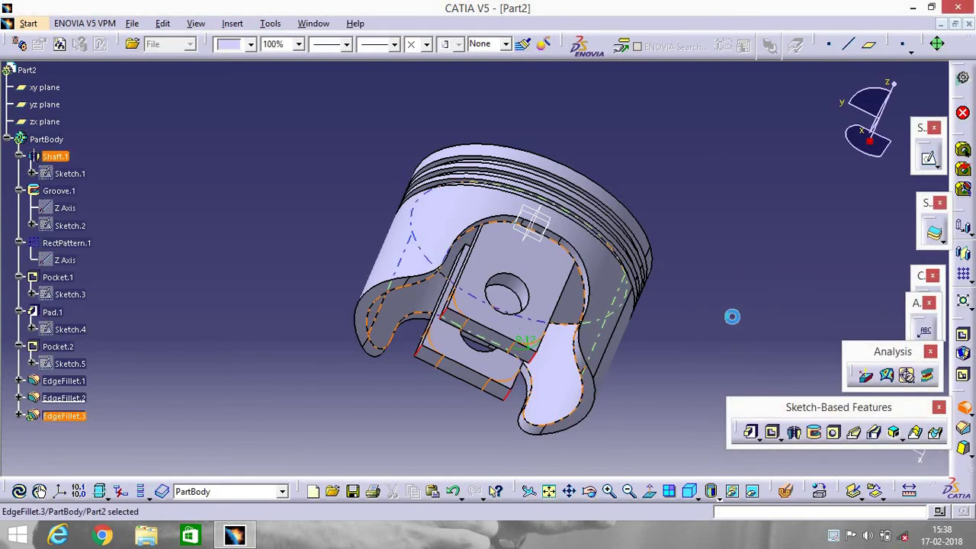
Round the outline edges of both pin bosses with a 5 mm edge fillet, using their end faces as the objects to fillet
left_click(616, 344)
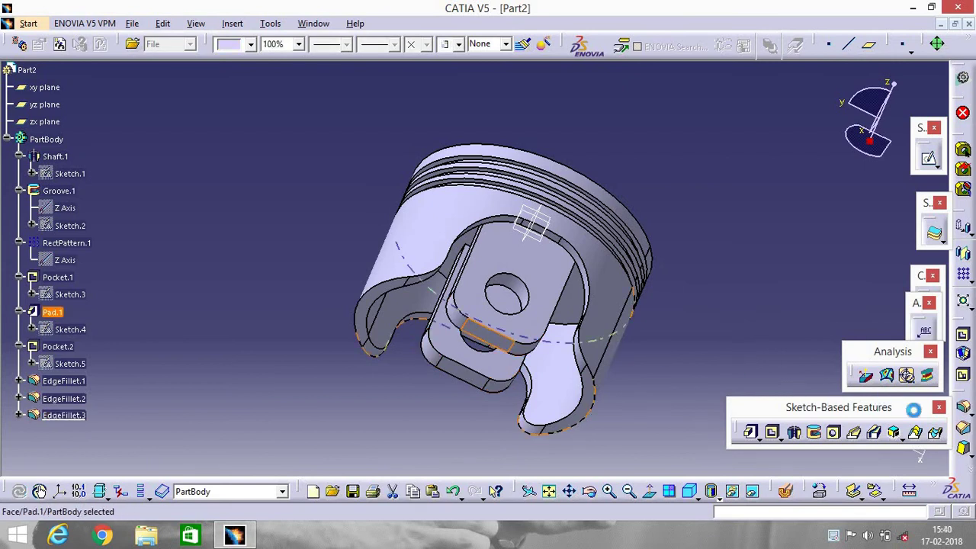
left_click(963, 404)
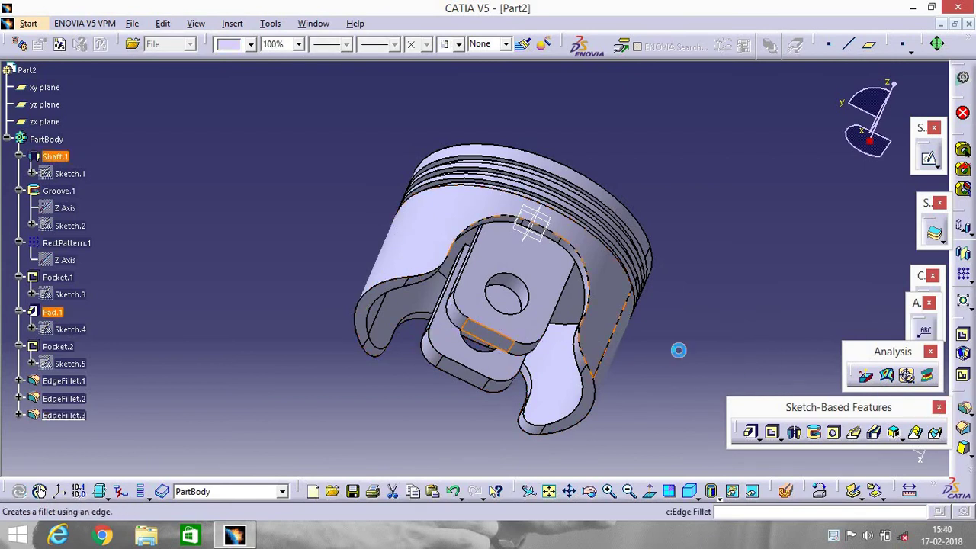
left_click(472, 375)
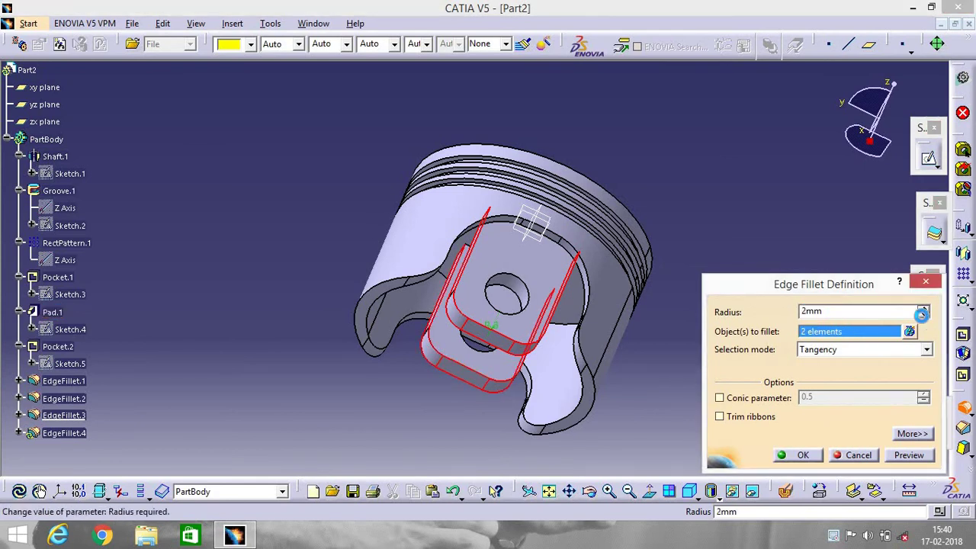
left_click(923, 307)
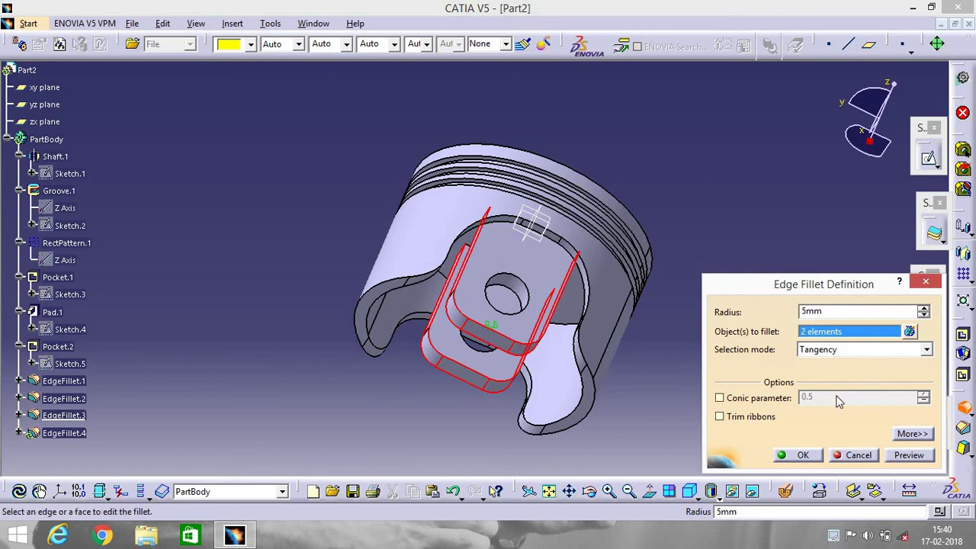
left_click(803, 454)
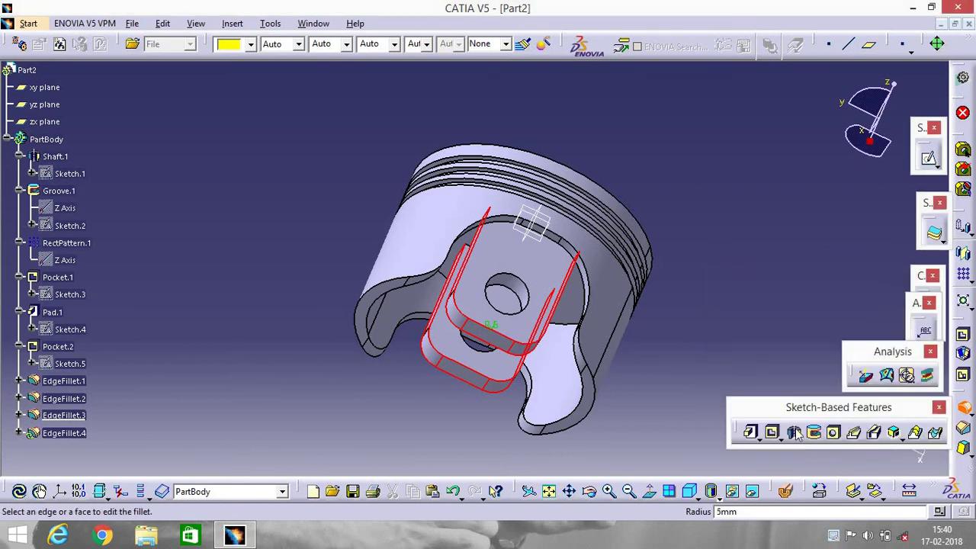
left_click(770, 343)
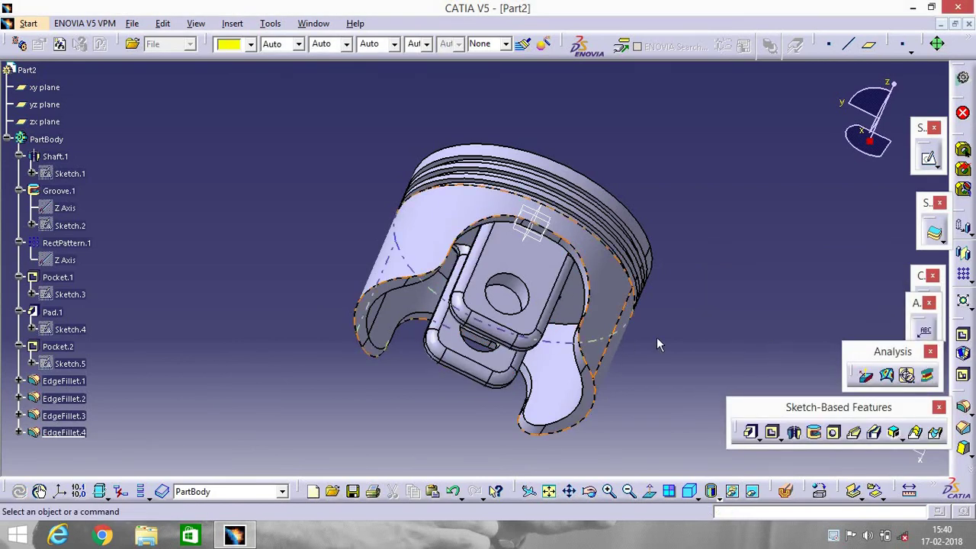
left_click(590, 493)
left_click_drag(585, 360, 387, 142)
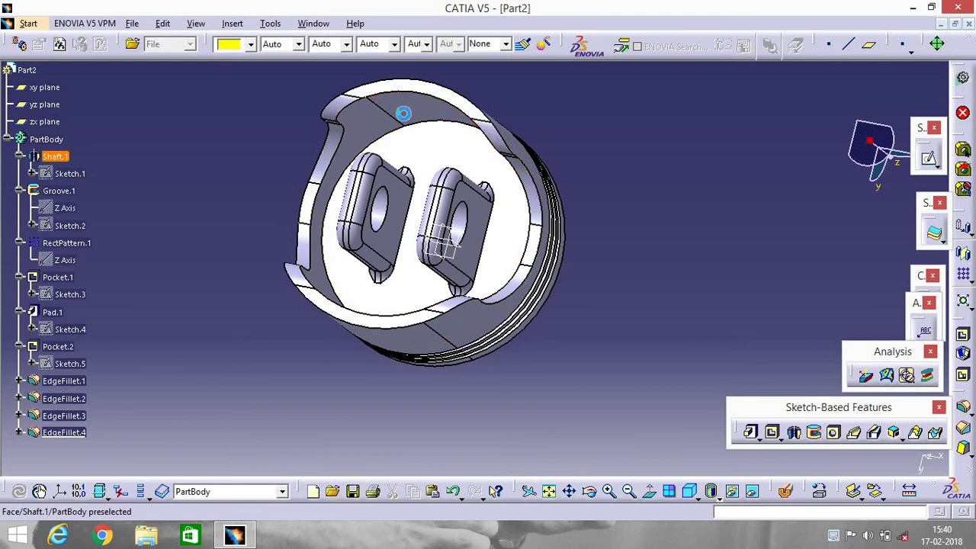
Round the edges of the piston's inner cylindrical wall face with a 5 mm edge fillet
left_click(403, 113)
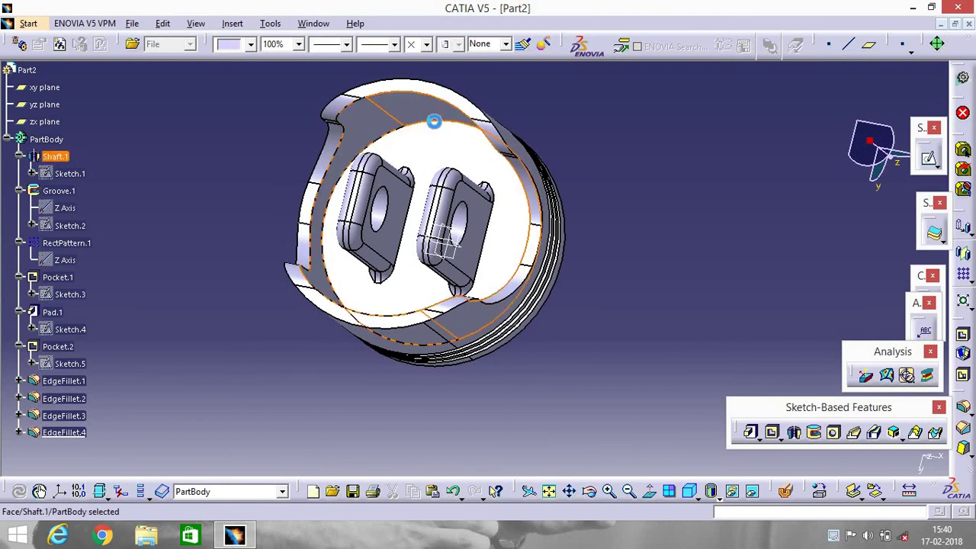
left_click(962, 394)
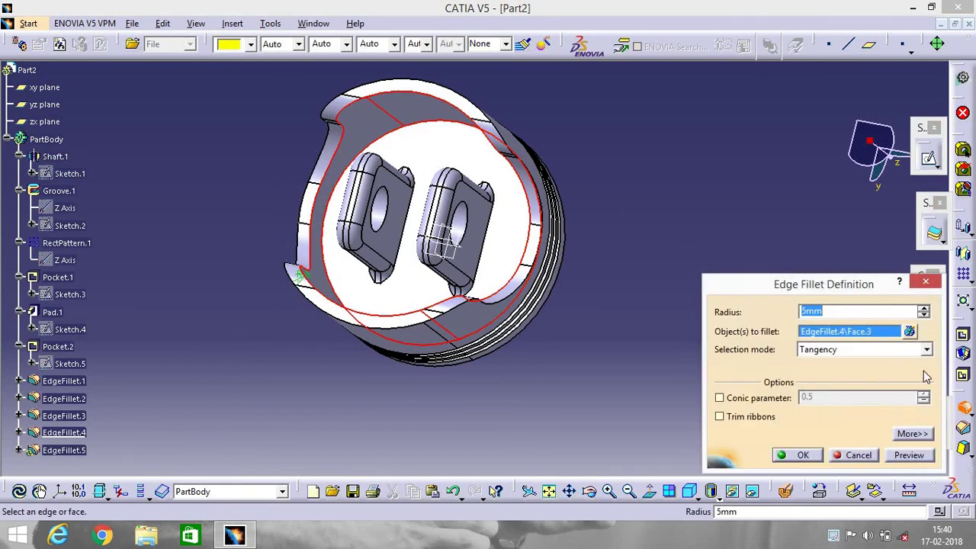
left_click(805, 455)
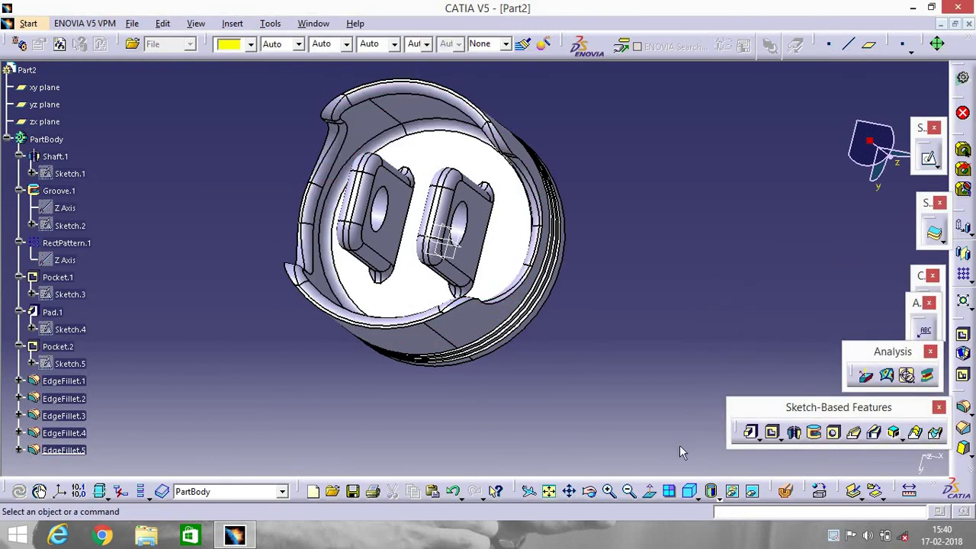
Set the view display to Shading with Material and turn the piston to show its ring grooves and pin bosses
left_click(715, 496)
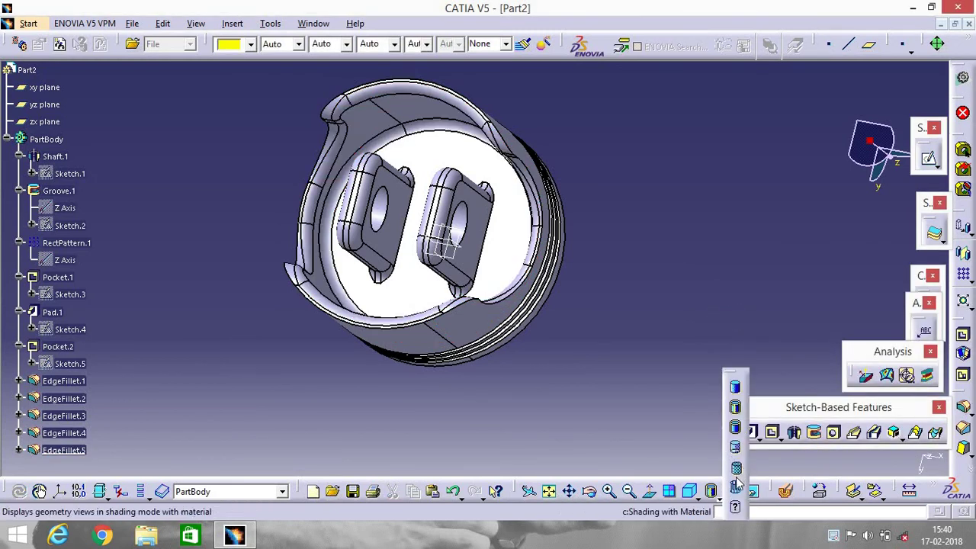
left_click(734, 468)
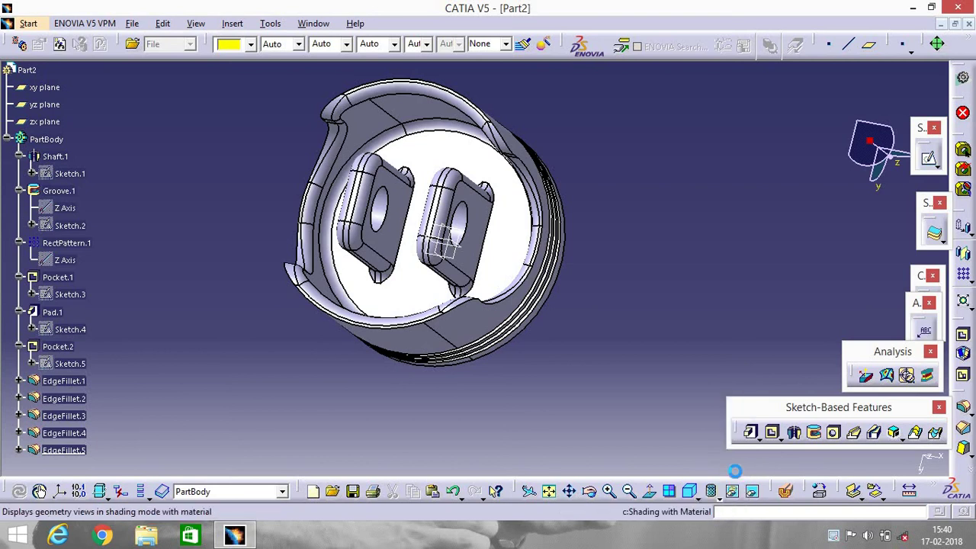
middle_click_drag(735, 470, 377, 292)
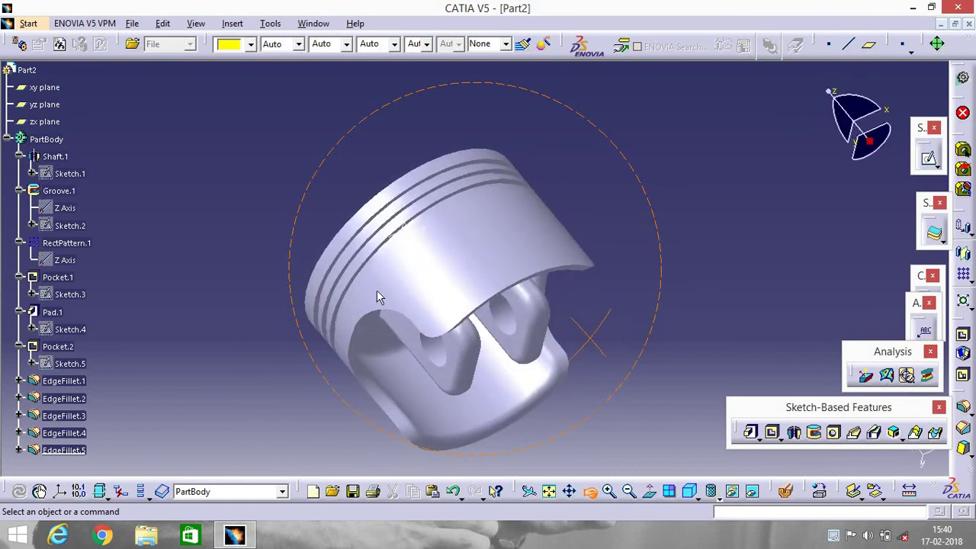
Apply the Steel material from the Metal family of the default material catalog to the PartBody
left_click(47, 140)
left_click(786, 490)
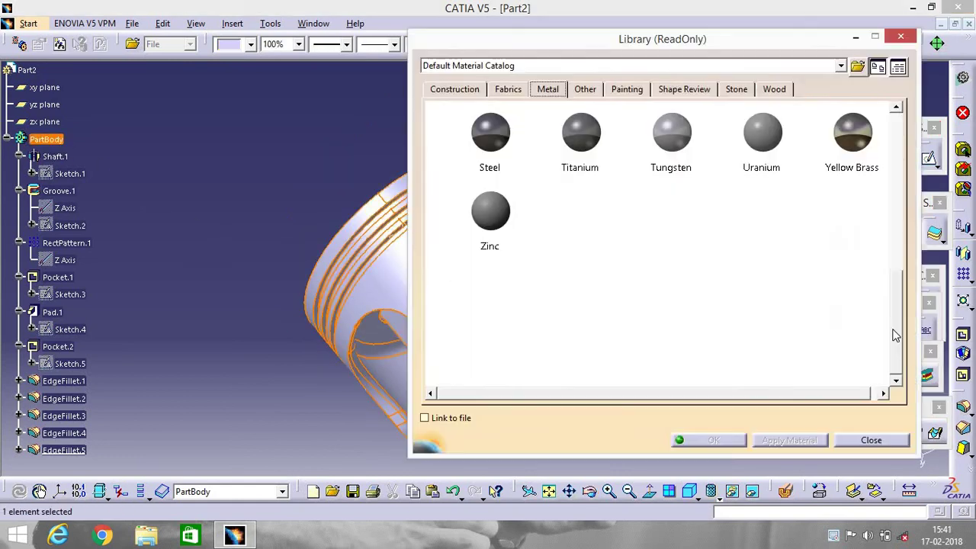
left_click(496, 162)
left_click(784, 443)
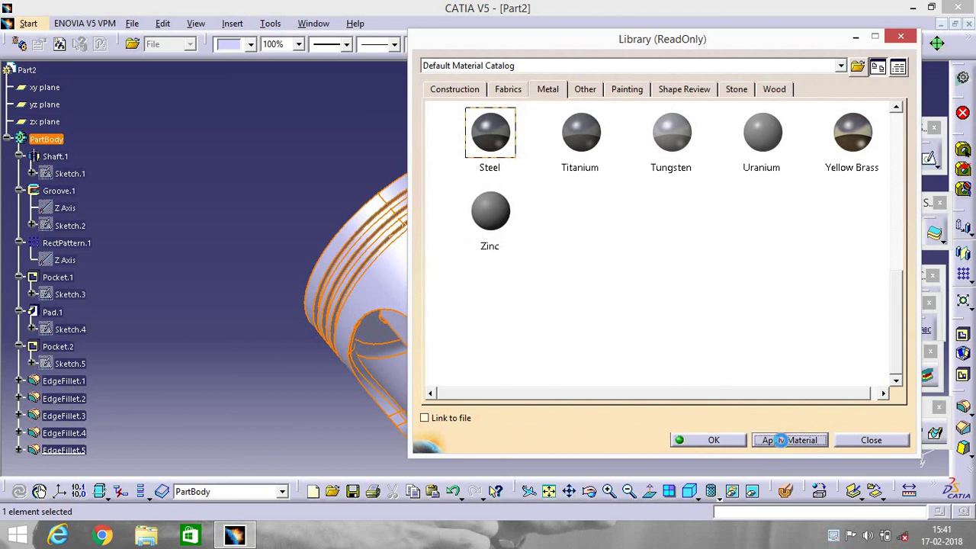
left_click(707, 440)
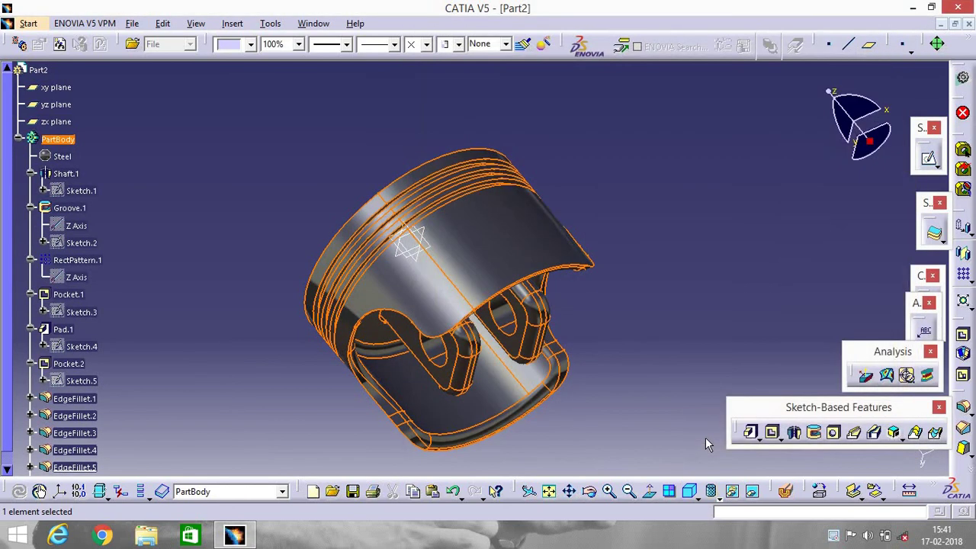
In the Steel material's rendering properties, set the ambient lighting to 0.94 and the diffuse lighting to 0.98
left_click(62, 156)
right_click(62, 157)
left_click(102, 221)
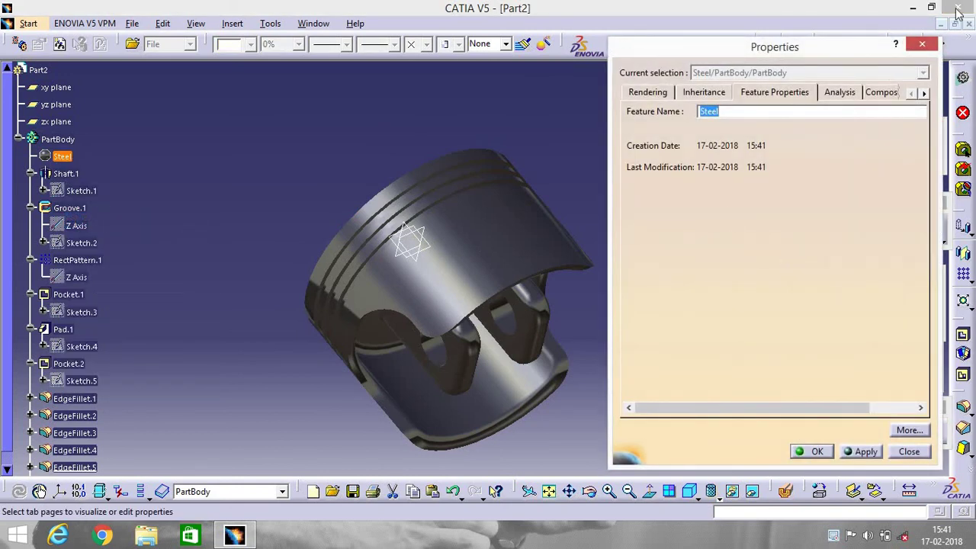
left_click(639, 91)
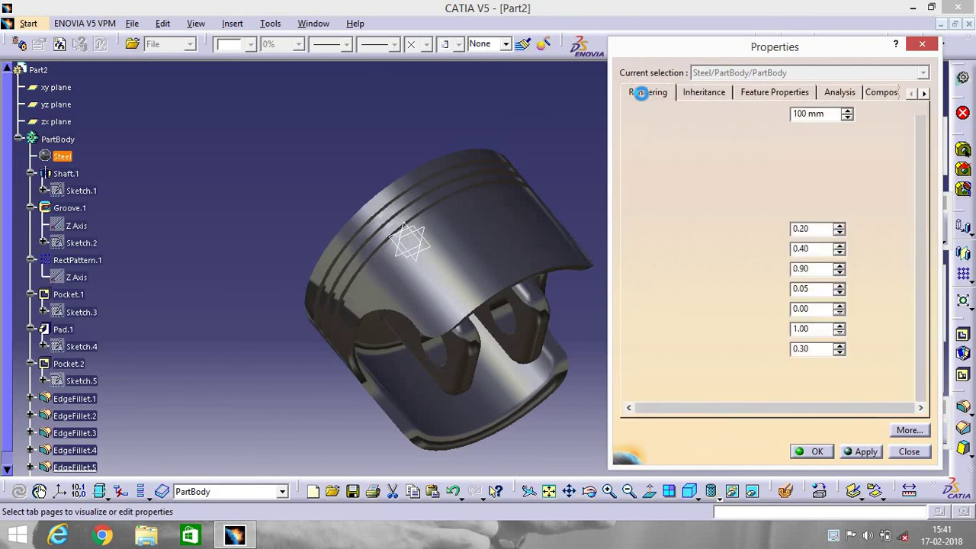
left_click(780, 229)
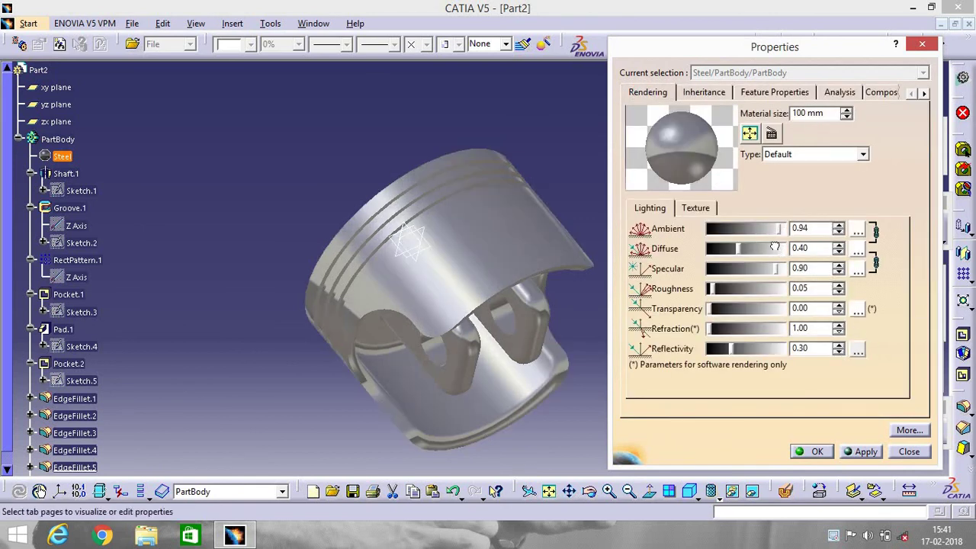
left_click(781, 250)
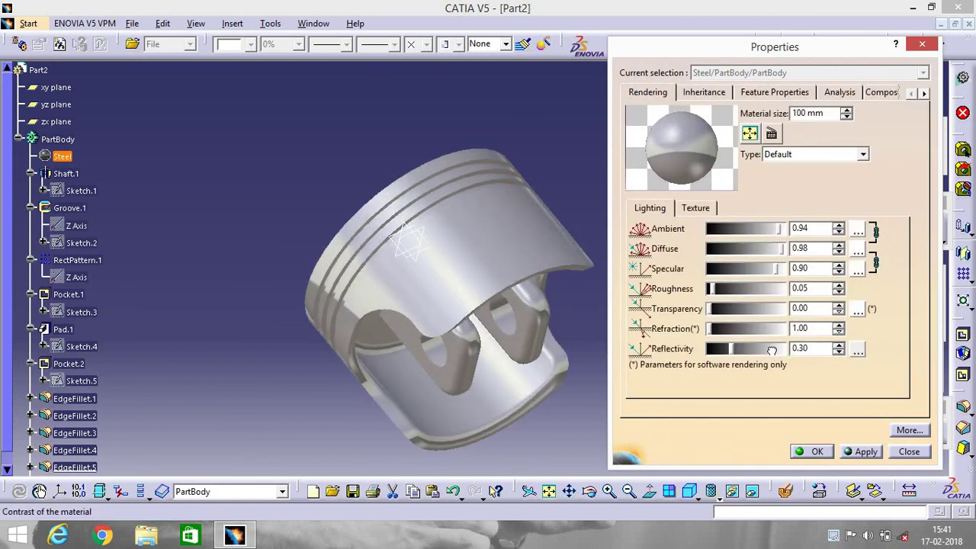